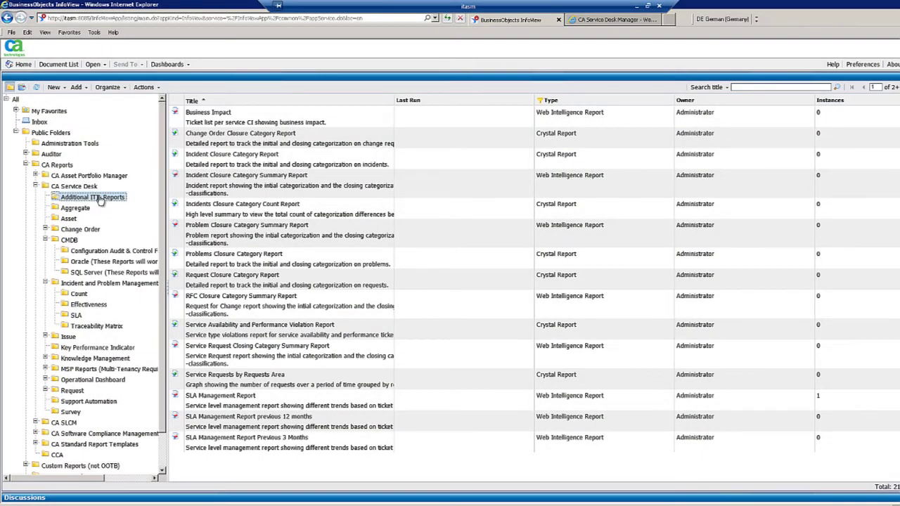
Open the Business Impact report and filter its monthly ticket charts by Category Symbol set to Unauthorized.CI.Update
double_click(201, 121)
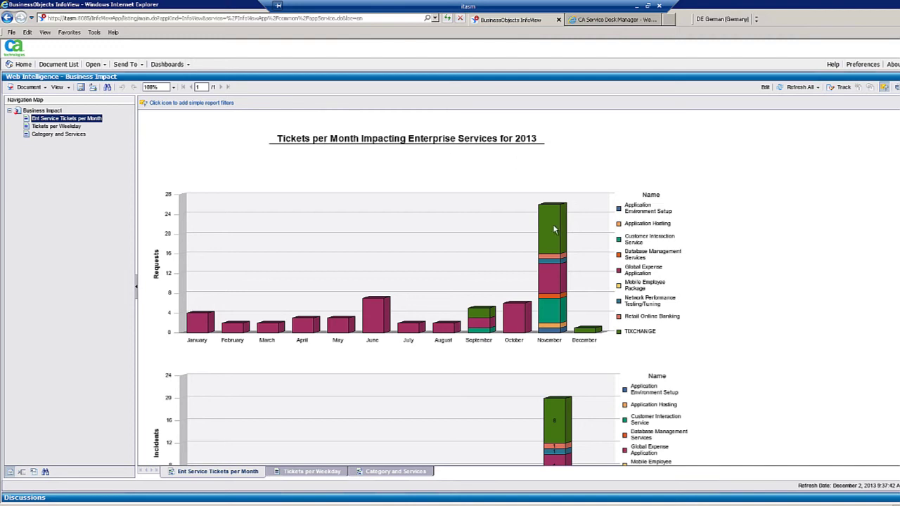
left_click(143, 102)
mouse_move(212, 117)
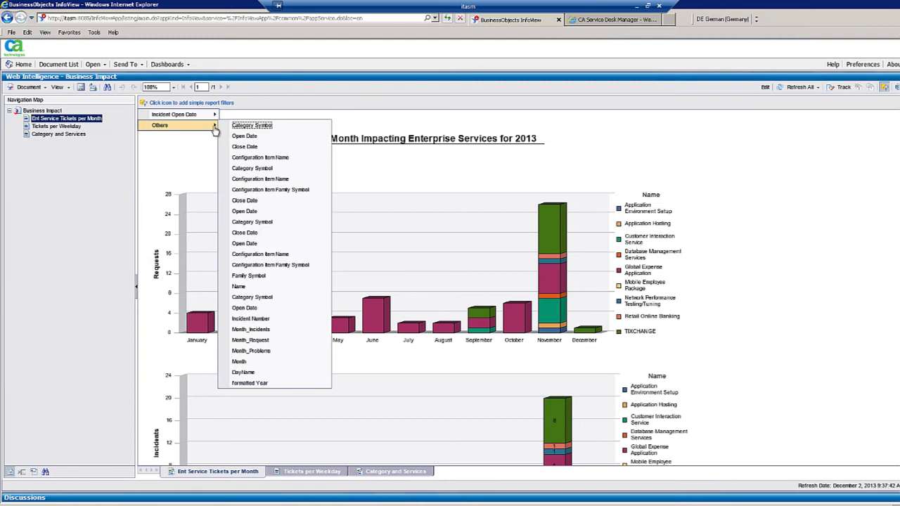
left_click(239, 125)
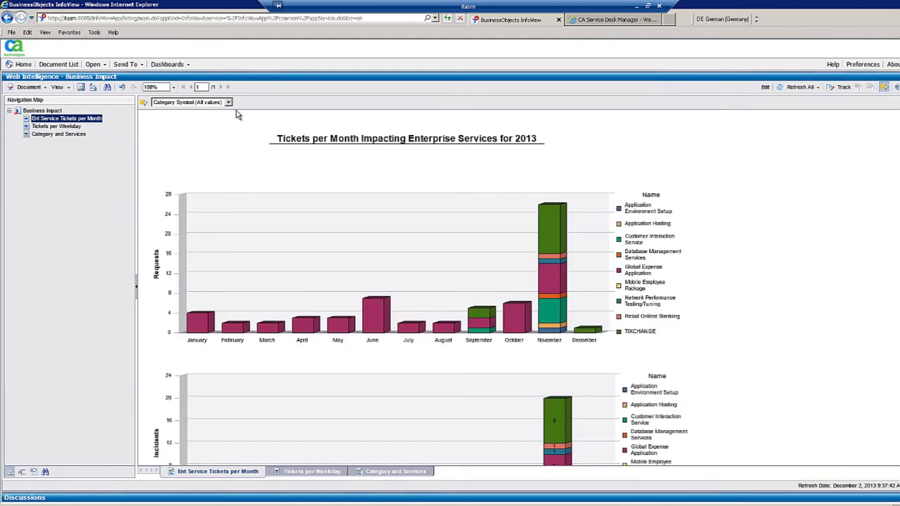
left_click(227, 102)
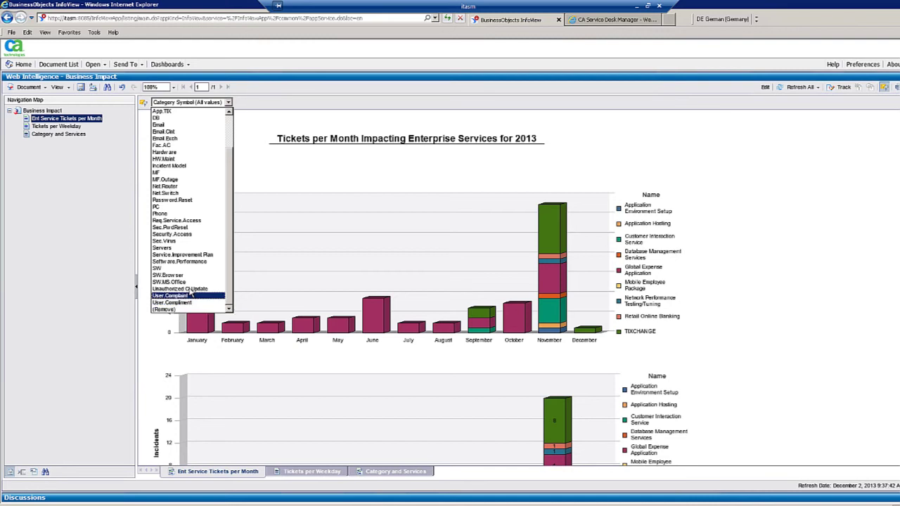
left_click(189, 289)
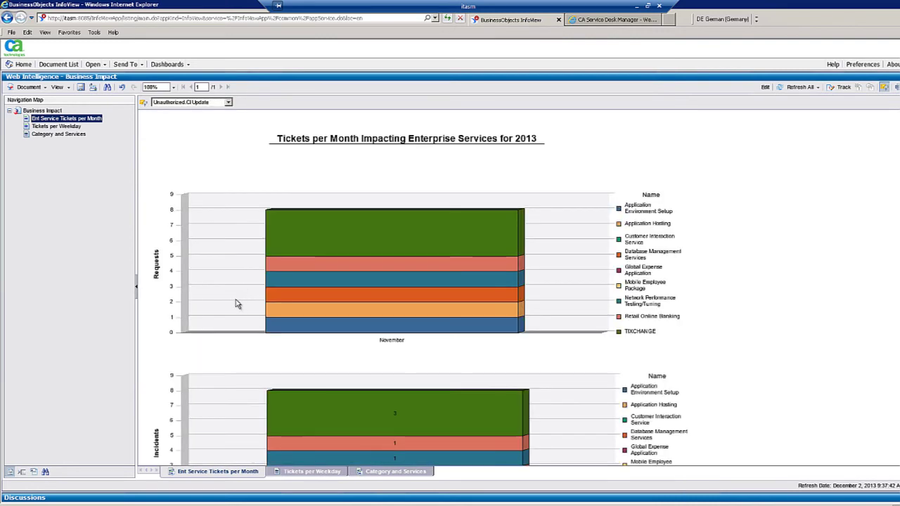
scroll(816, 394, "down", 3)
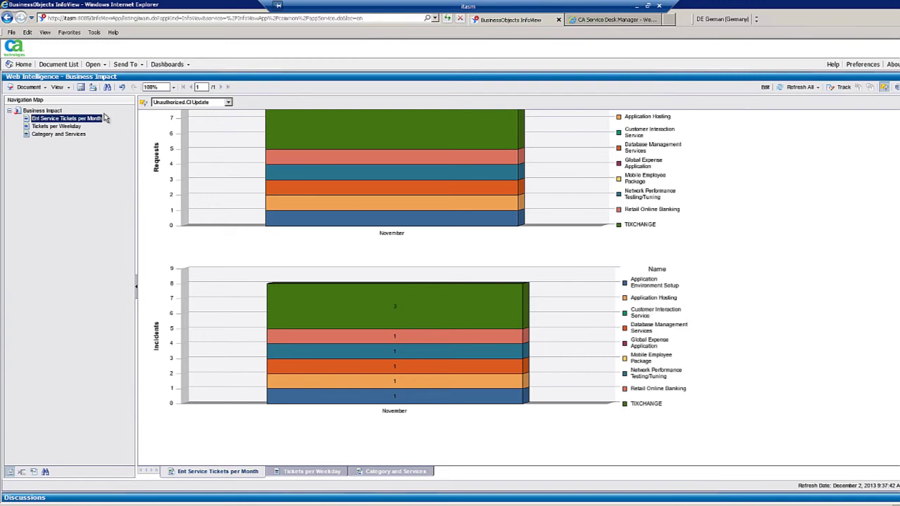
View the Tickets per Weekday page, and open the Incident Closure Category Summary Report from the document list
left_click(57, 127)
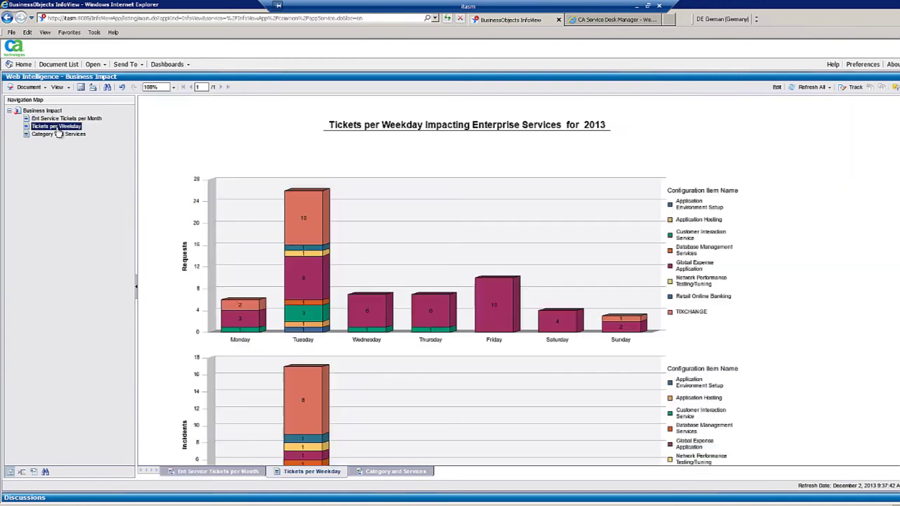
left_click(58, 64)
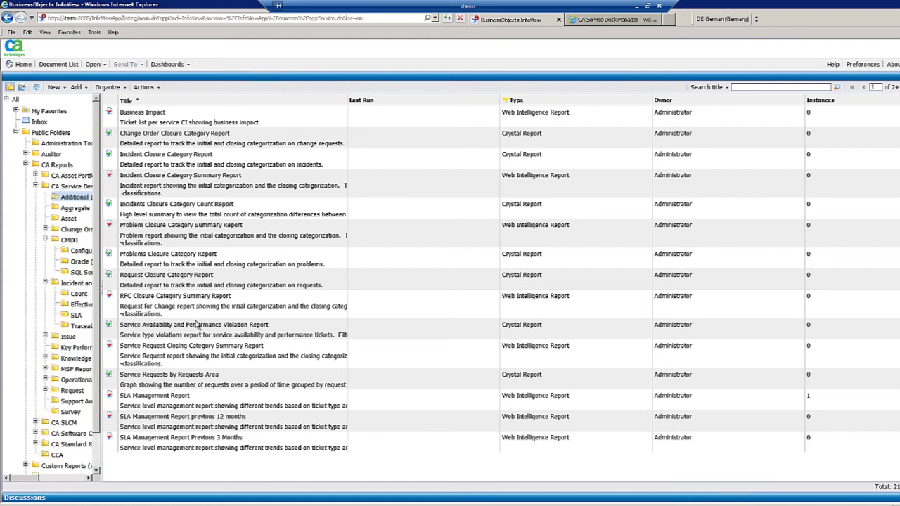
double_click(174, 187)
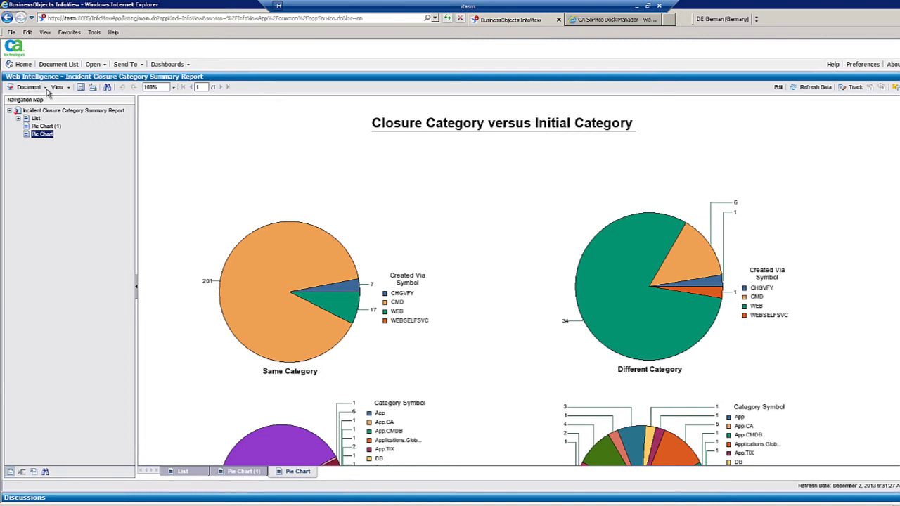
Open the SLA Management Report from the document list and expand Vert Bar CIs down to TIXCHANGE under Business Service
left_click(58, 64)
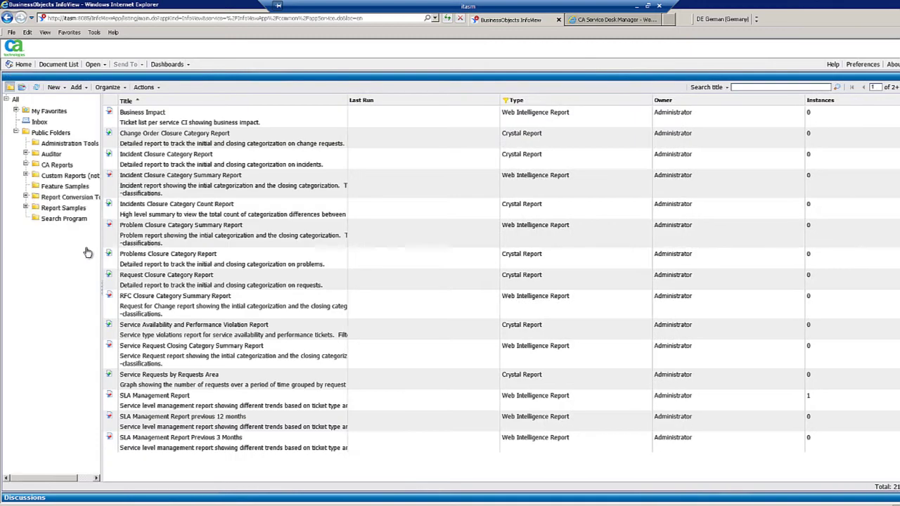
double_click(170, 404)
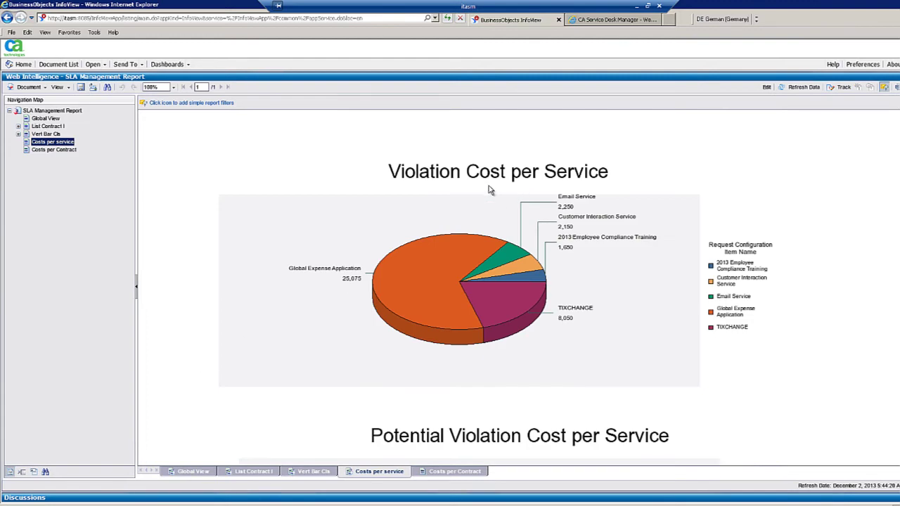
left_click(18, 134)
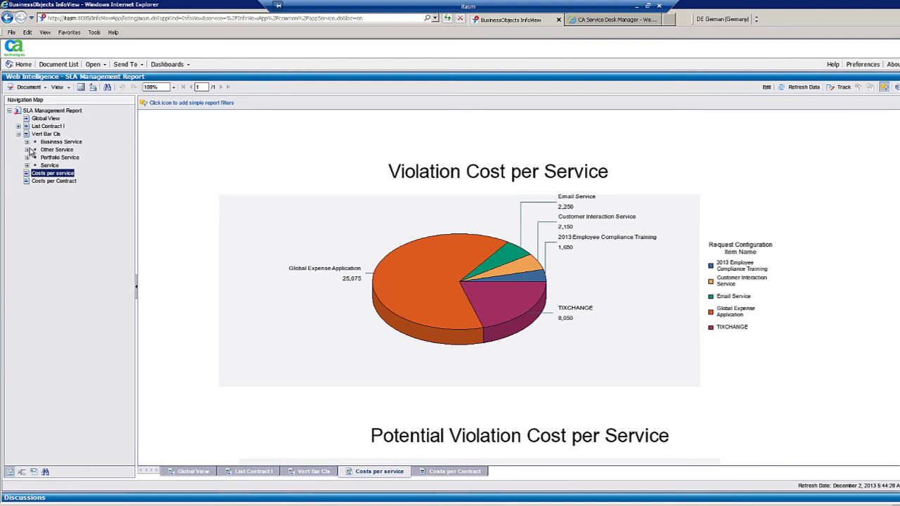
left_click(27, 142)
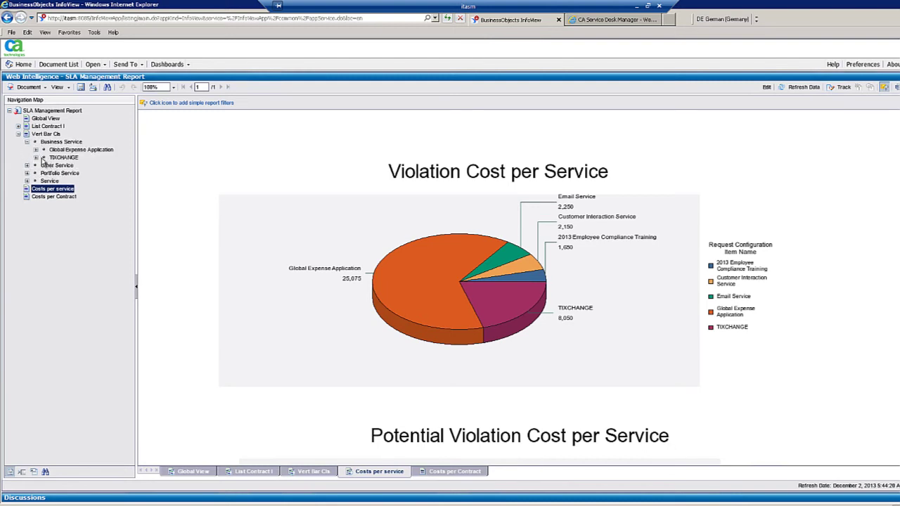
left_click(35, 157)
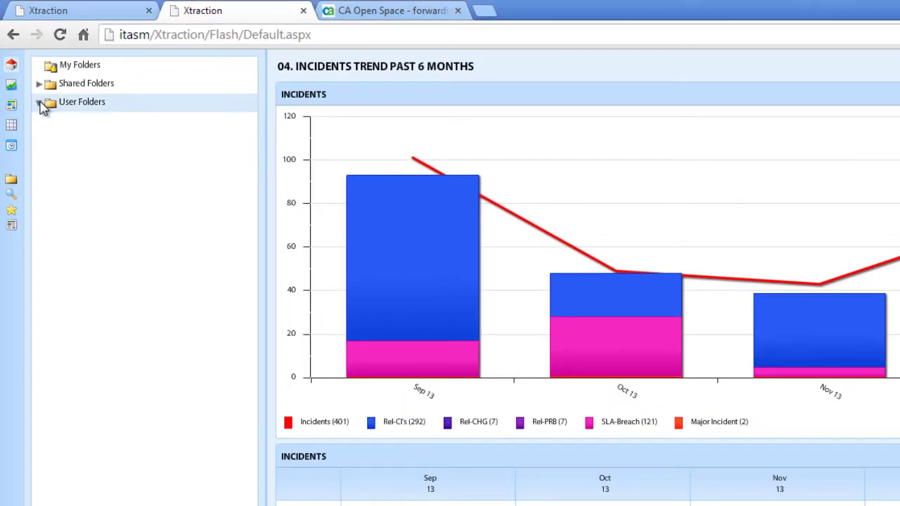
In Xtraction, open the 04. Incidents Trend Past 6 Months dashboard from the shared Samples iPad folder
left_click(41, 105)
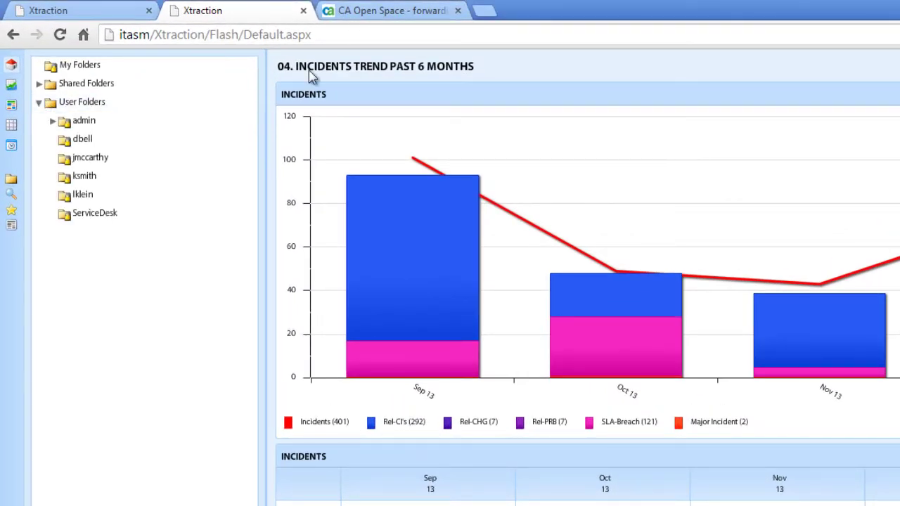
left_click(38, 102)
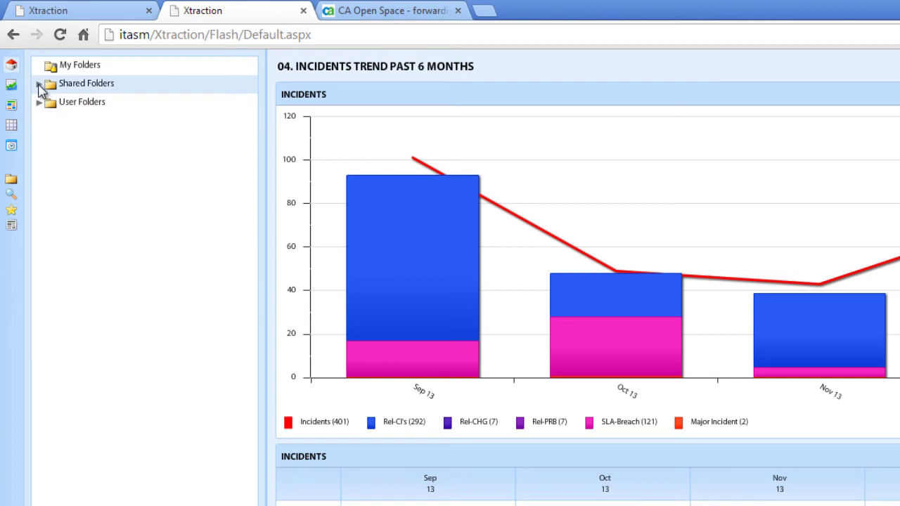
left_click(39, 83)
left_click(54, 104)
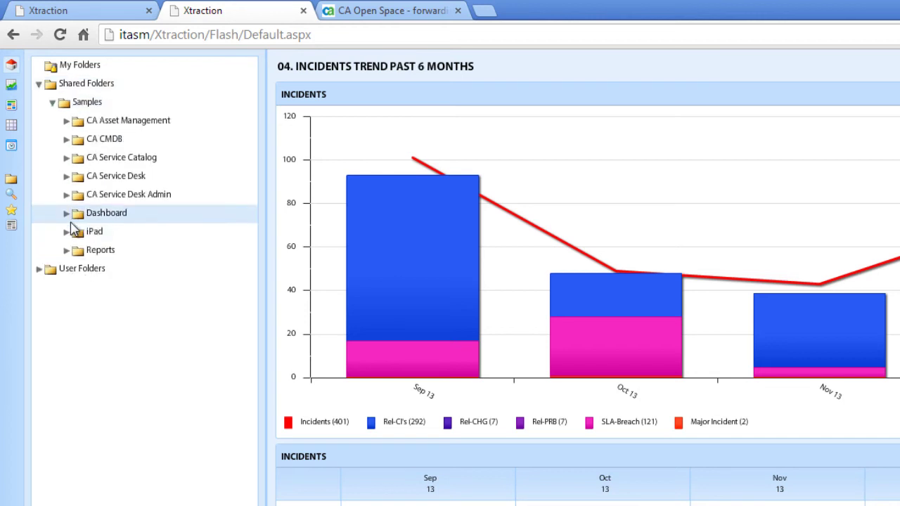
left_click(67, 232)
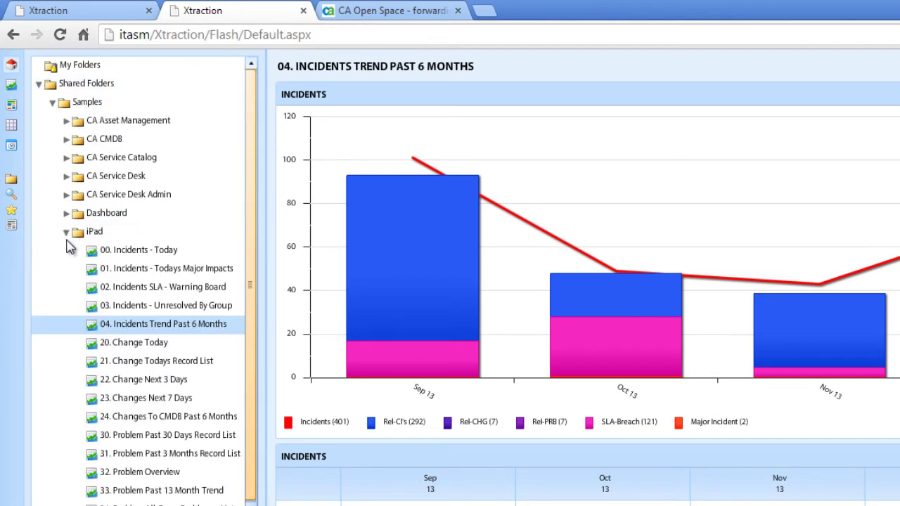
left_click(187, 325)
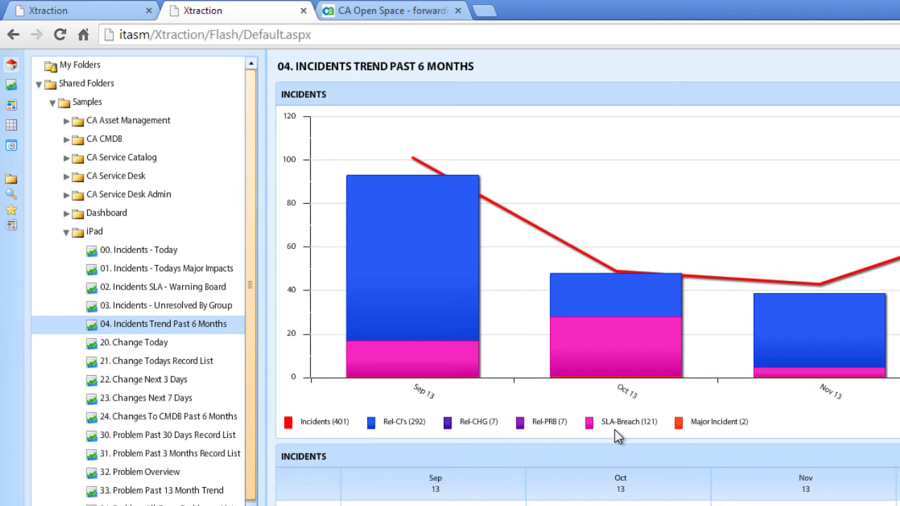
Drill into the October 2013 major incident, open its record in CA Service Desk Manager and check the Major Incident field
left_click(731, 426)
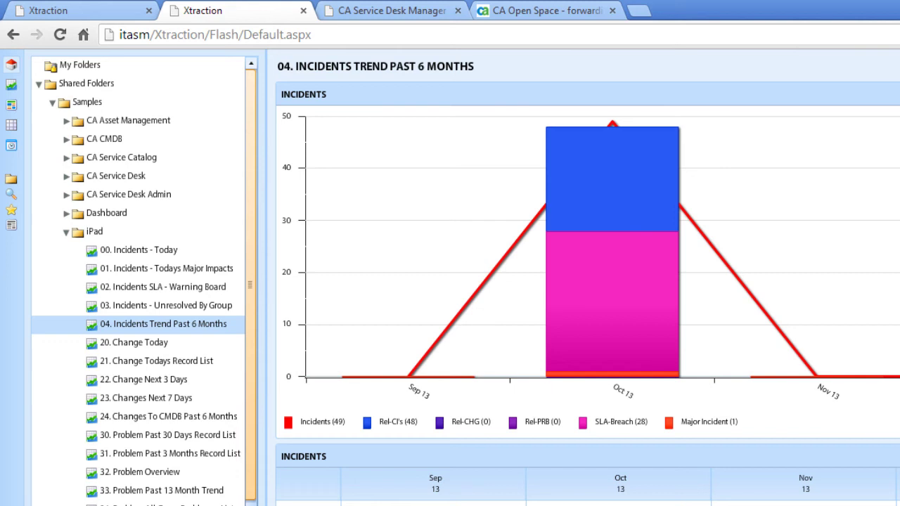
left_click(611, 302)
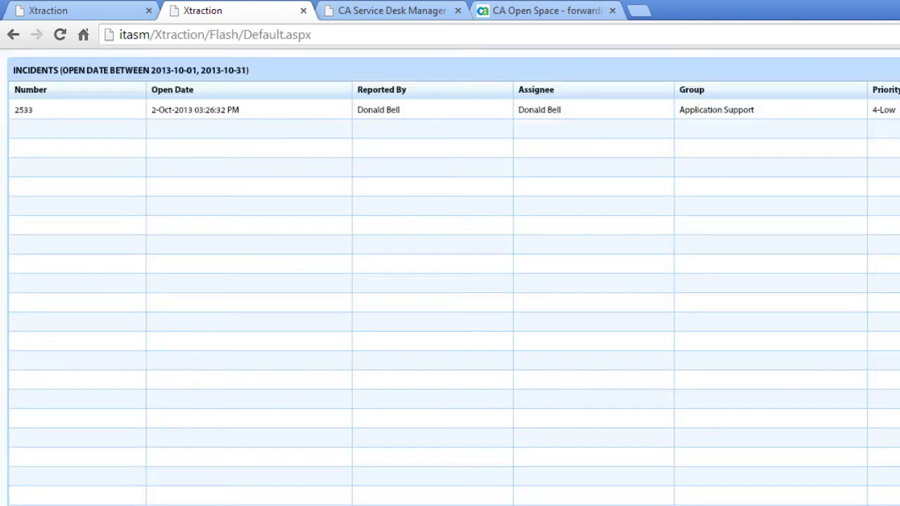
double_click(98, 114)
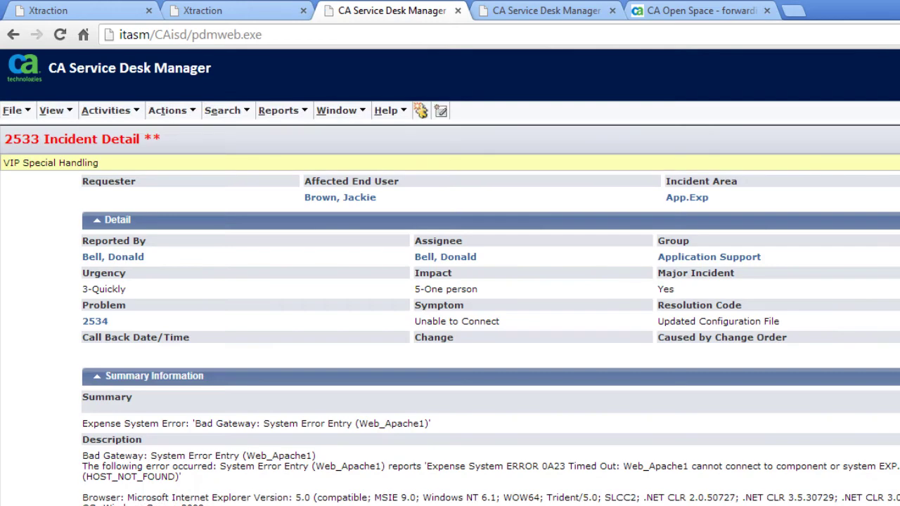
left_click_drag(676, 295, 657, 291)
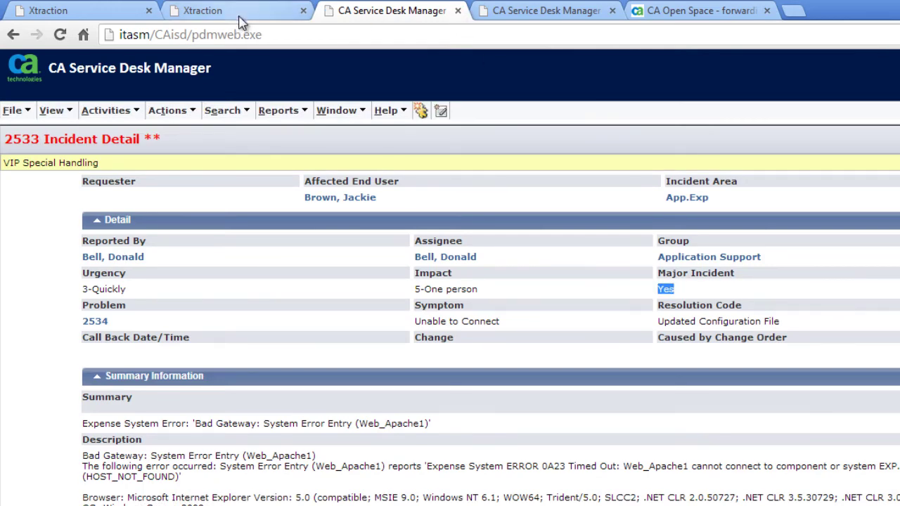
Switch back to Xtraction and filter the Incident Analysis dashboard's components by the 1-Critical priority slice
left_click(239, 17)
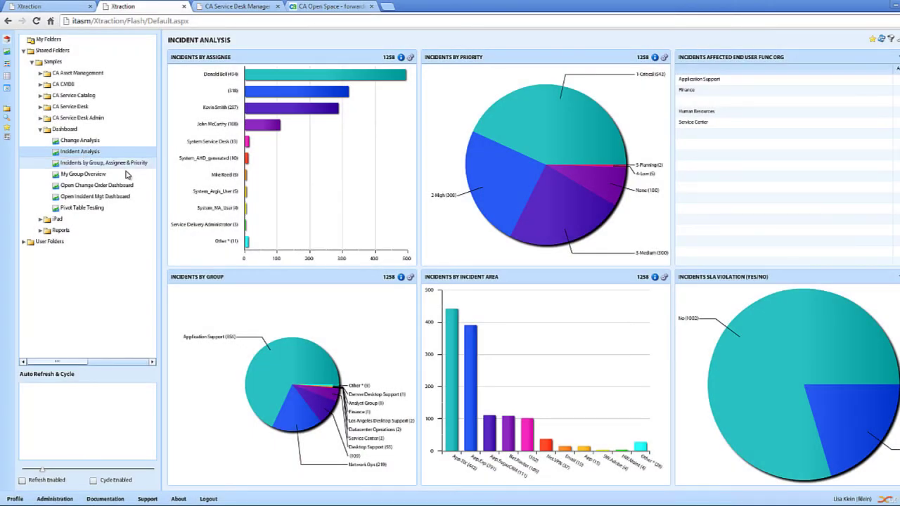
mouse_move(574, 148)
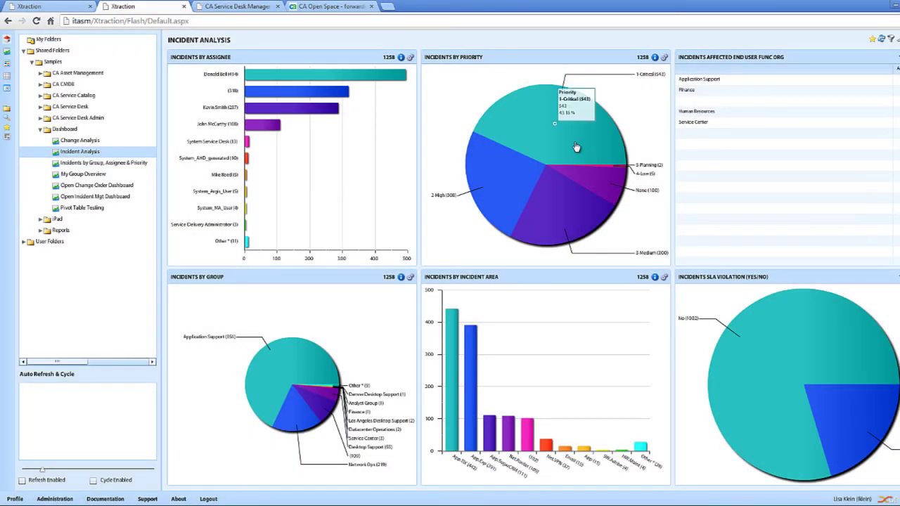
left_click(575, 147)
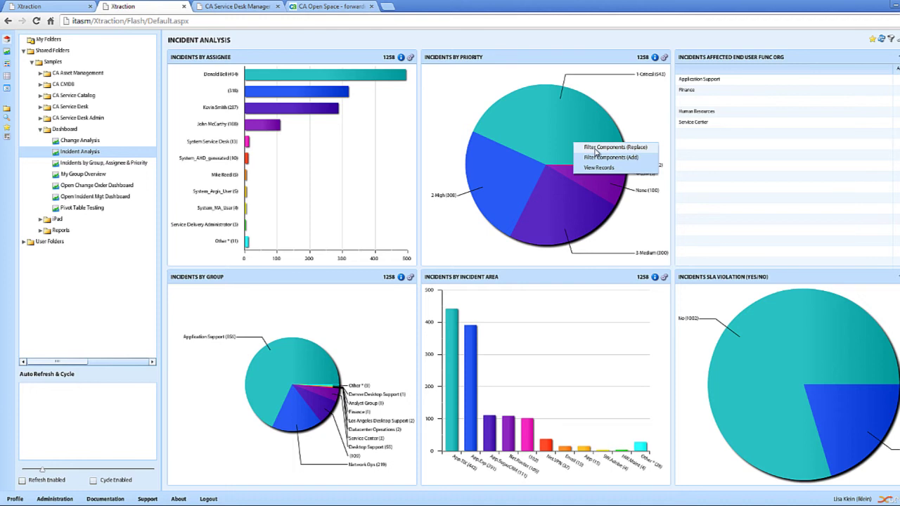
left_click(597, 158)
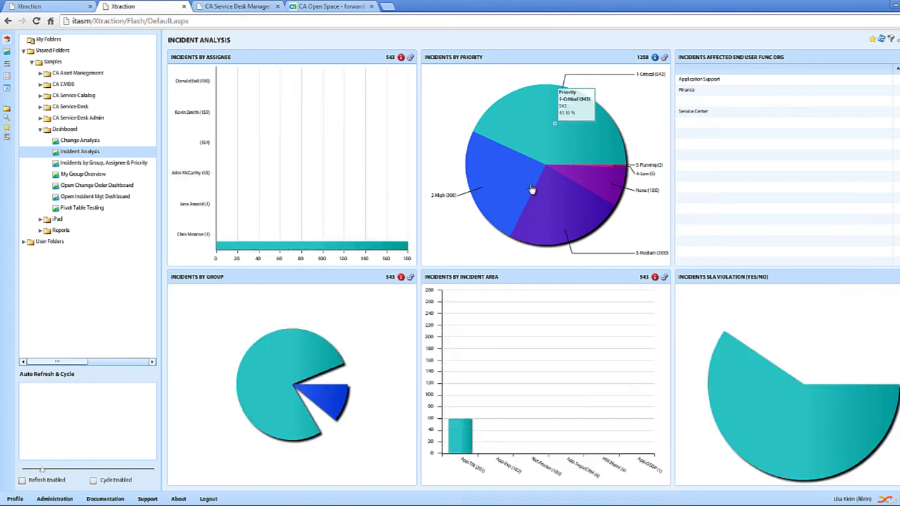
View the records behind the 1-Critical slice of Incidents by Priority, and return to the dashboard
mouse_move(587, 141)
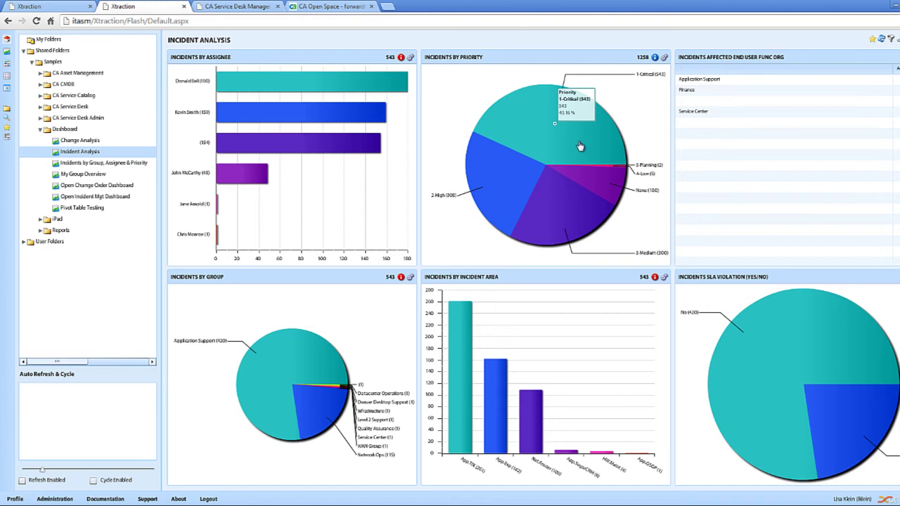
double_click(580, 145)
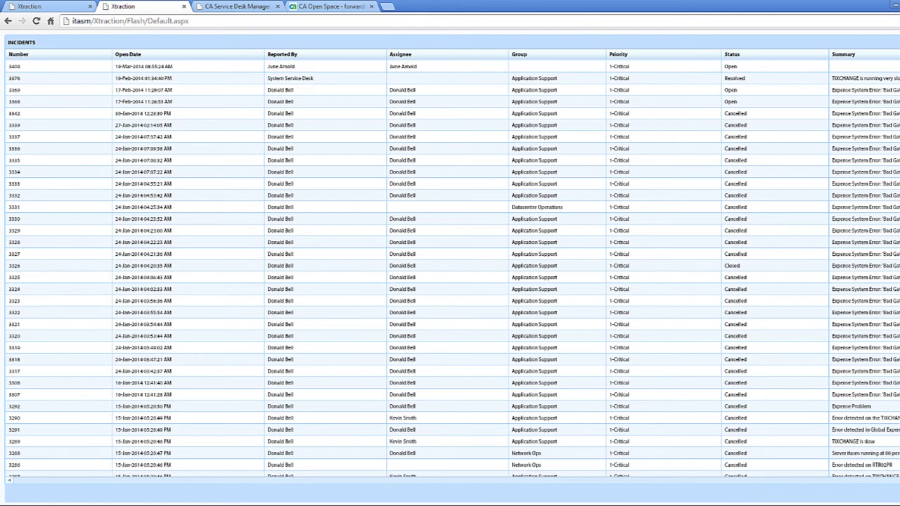
double_click(242, 251)
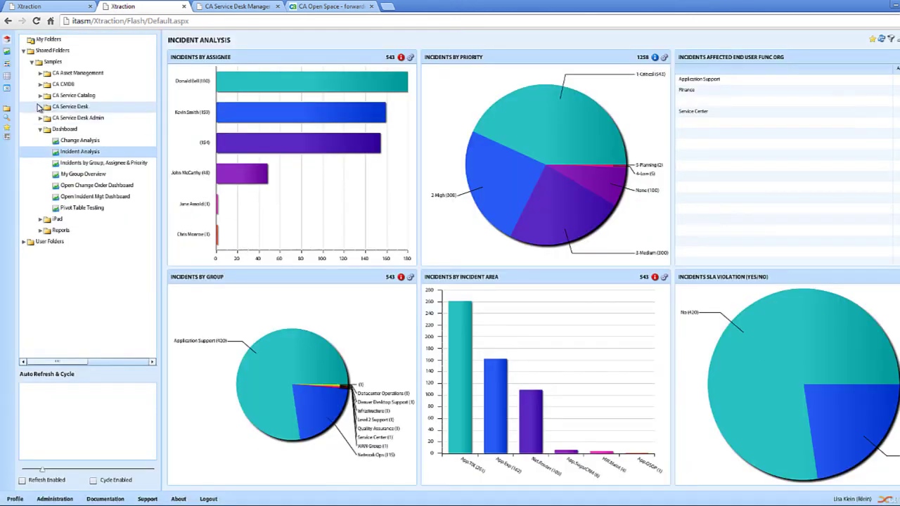
View the CA Service Desk samples All Record Trend, Group Transfer Count (>2), Forecast SLA - Breach, and P1 or Major Incidents
left_click(41, 107)
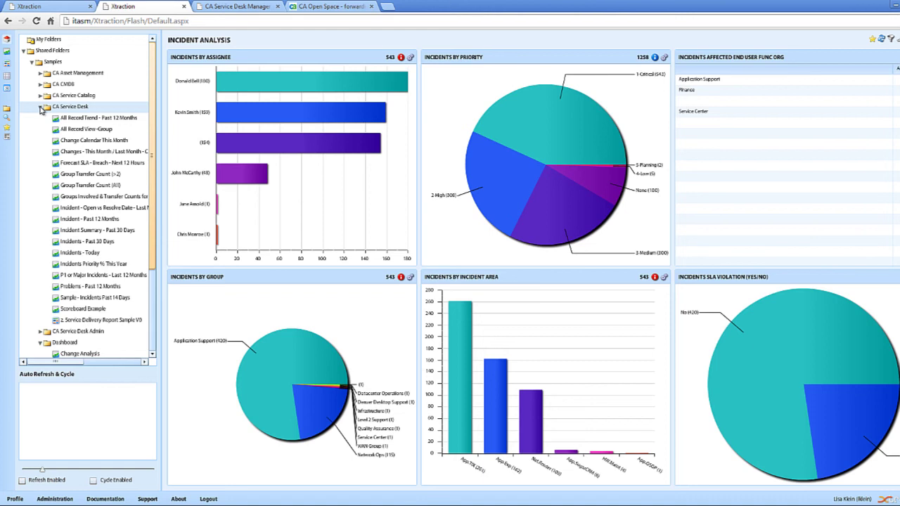
left_click(84, 120)
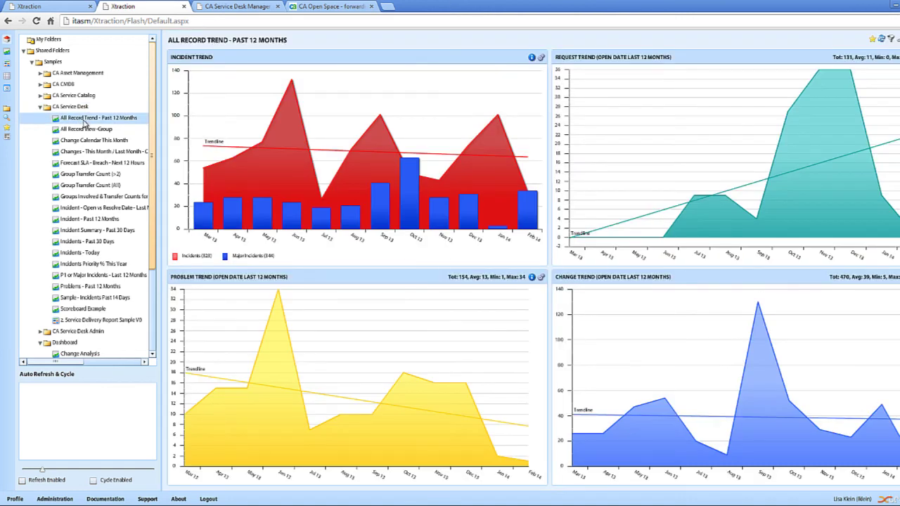
left_click(90, 175)
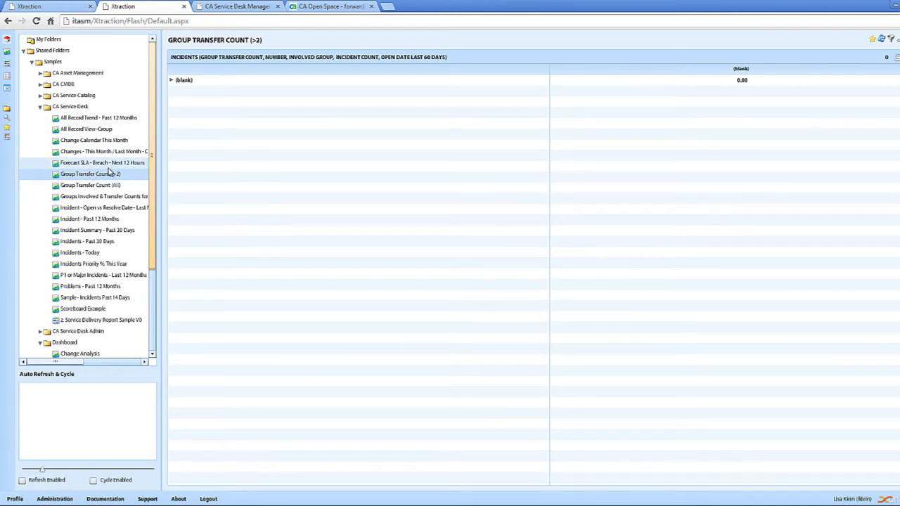
left_click(91, 164)
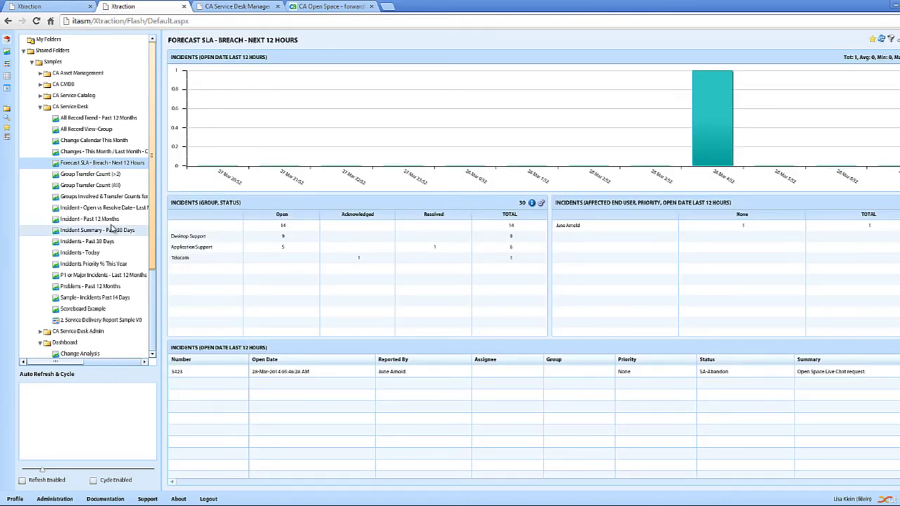
left_click(106, 275)
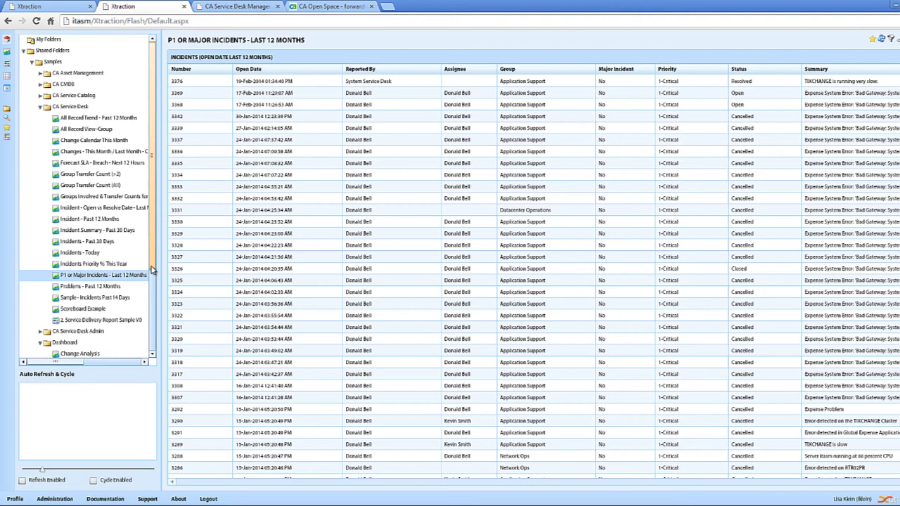
View the Scoreboard Example dashboard and the CA Service Desk Admin samples Knowledge Document - Past 12 Months, Root Cause, and Surveys - Past 12 Months
left_click(100, 309)
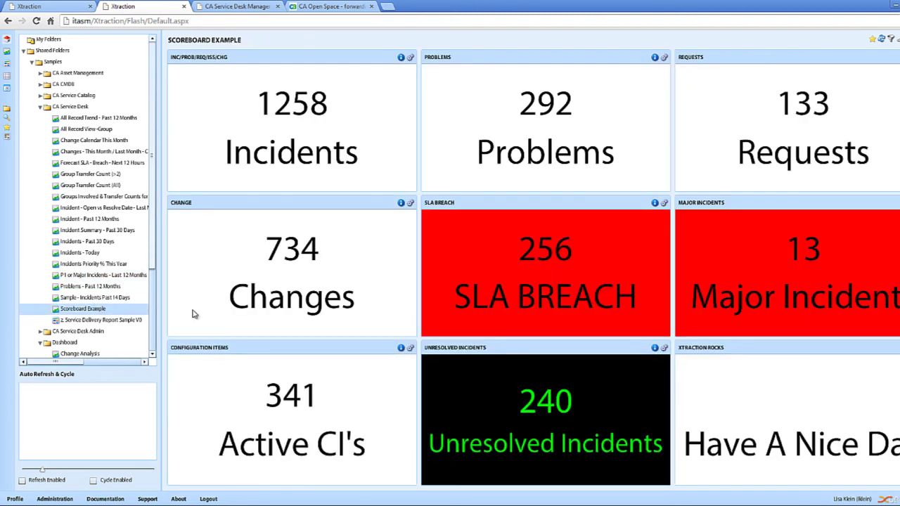
key("Left")
key("Left")
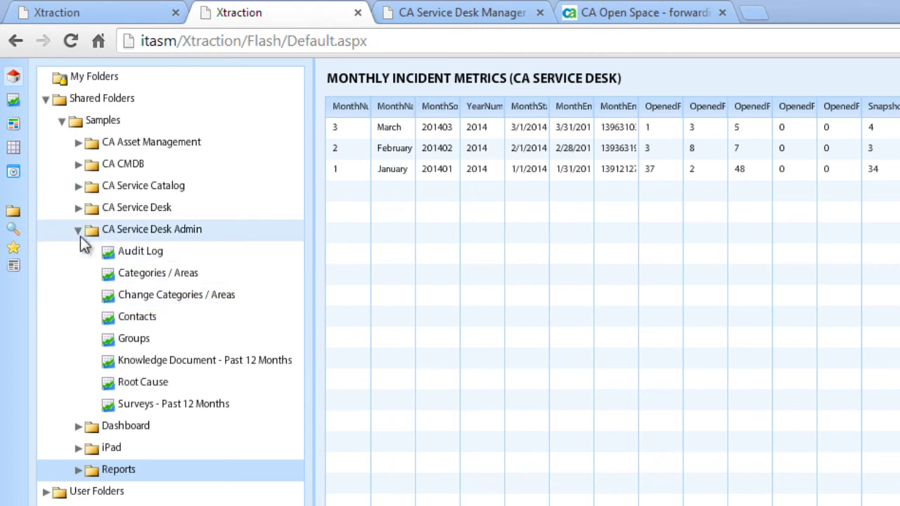
left_click(170, 361)
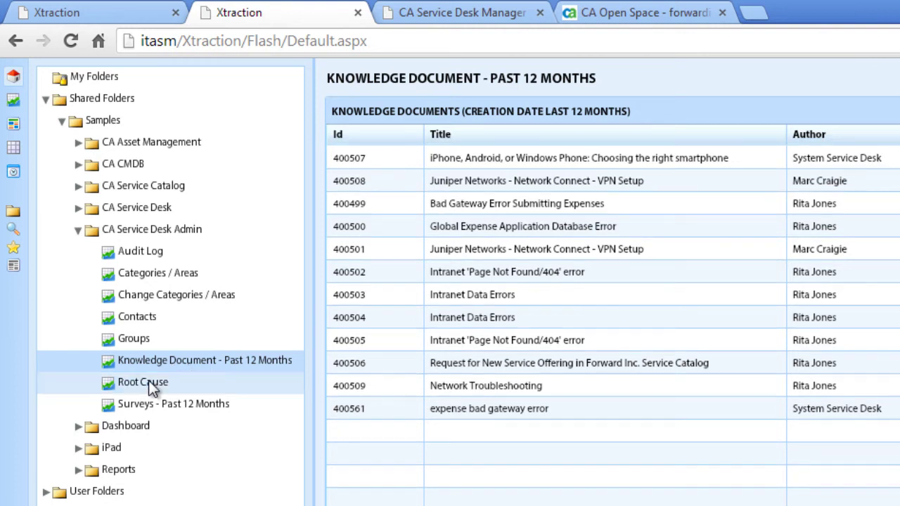
left_click(150, 386)
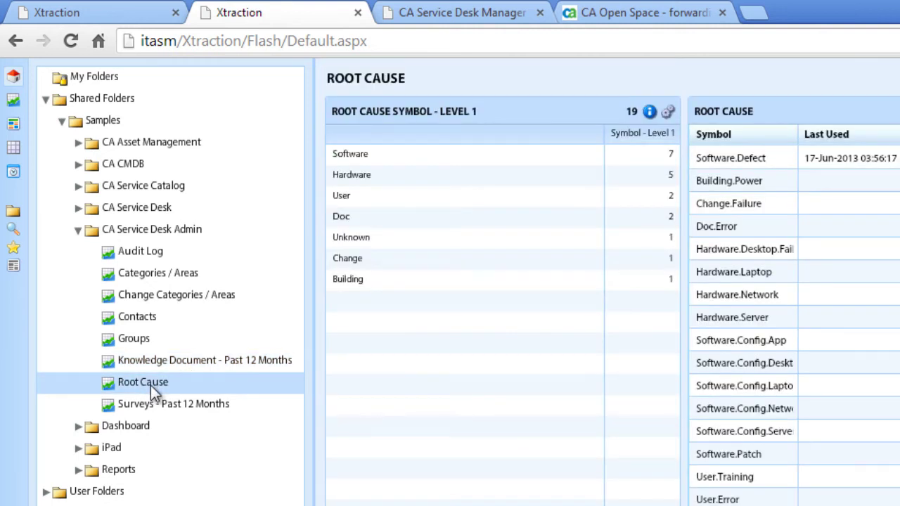
left_click(170, 403)
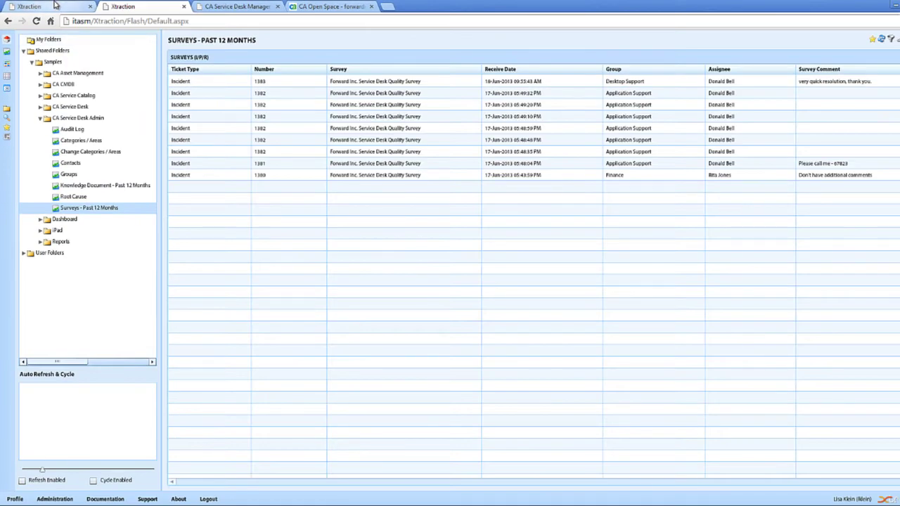
Switch to the Xtraction demo site and view the Incident - Aging & Resolution and Incident Trends dashboards in the 1. ITSM Basic folder
left_click(109, 12)
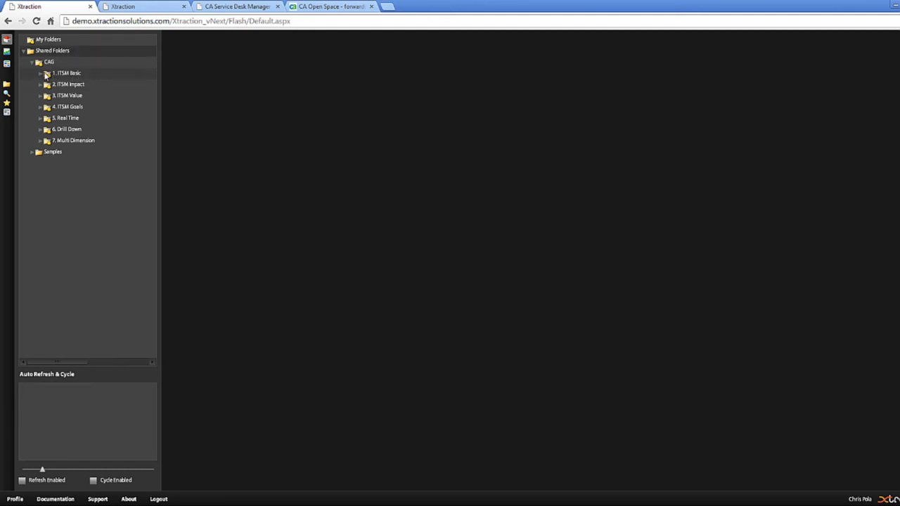
left_click(40, 73)
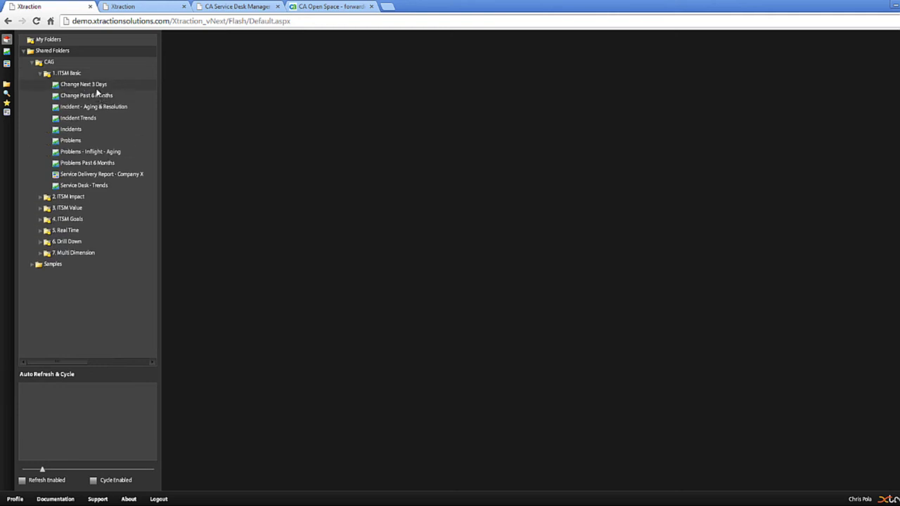
left_click(102, 107)
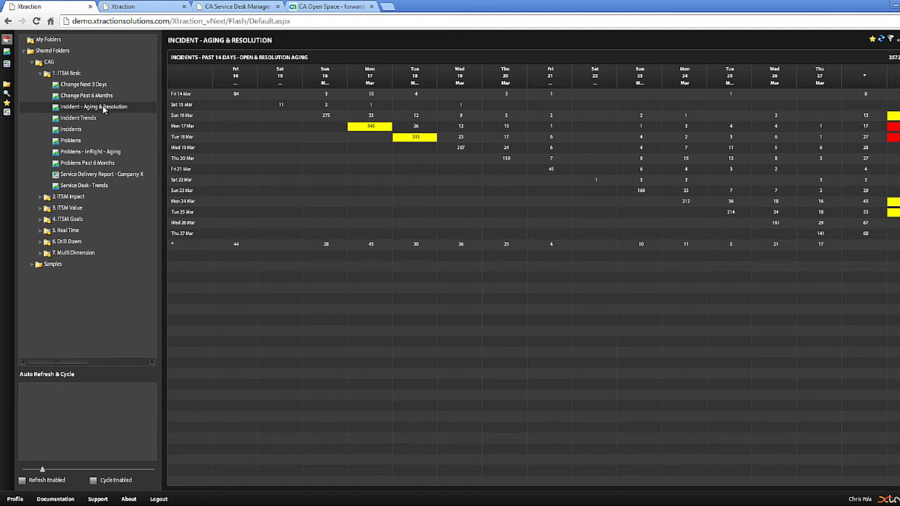
left_click(79, 118)
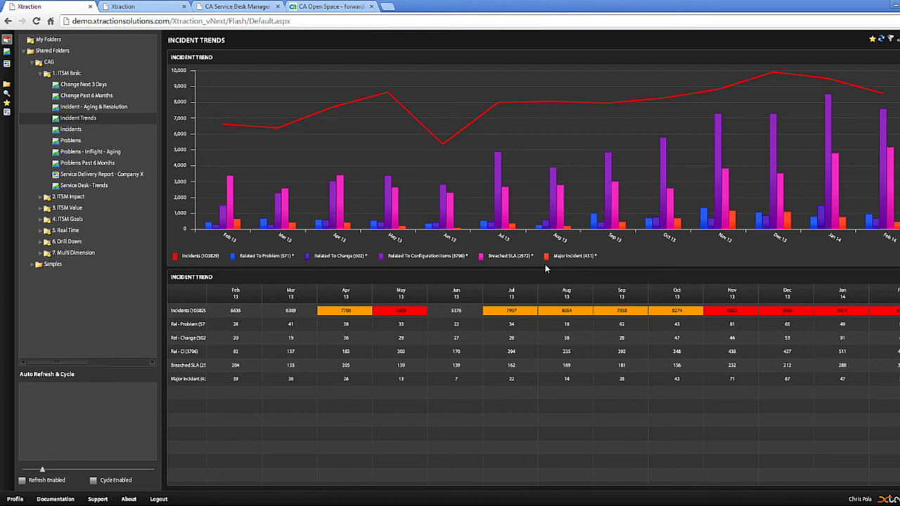
View Service Delivery Report - Company X with its components Service Outages - Last Month in Hours, Service Impact Incidents, and Incidents - Priority Past 6 Months
left_click(86, 174)
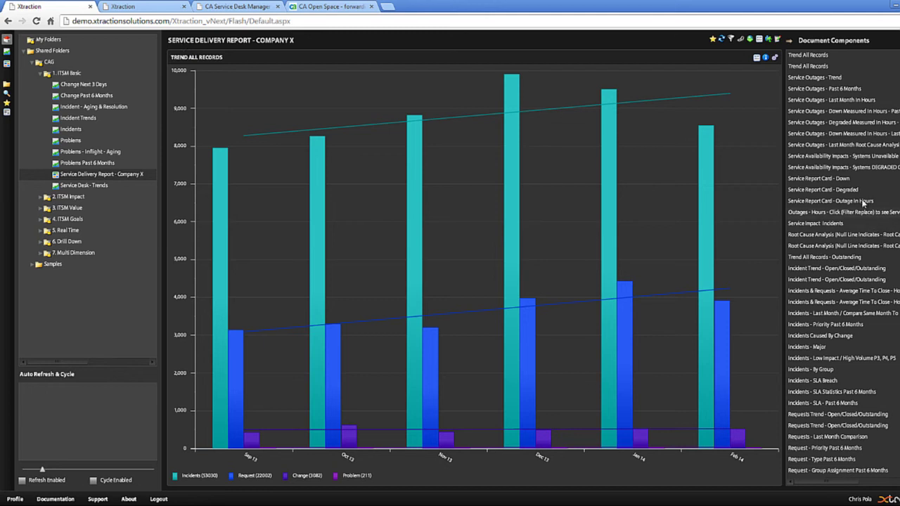
left_click(846, 101)
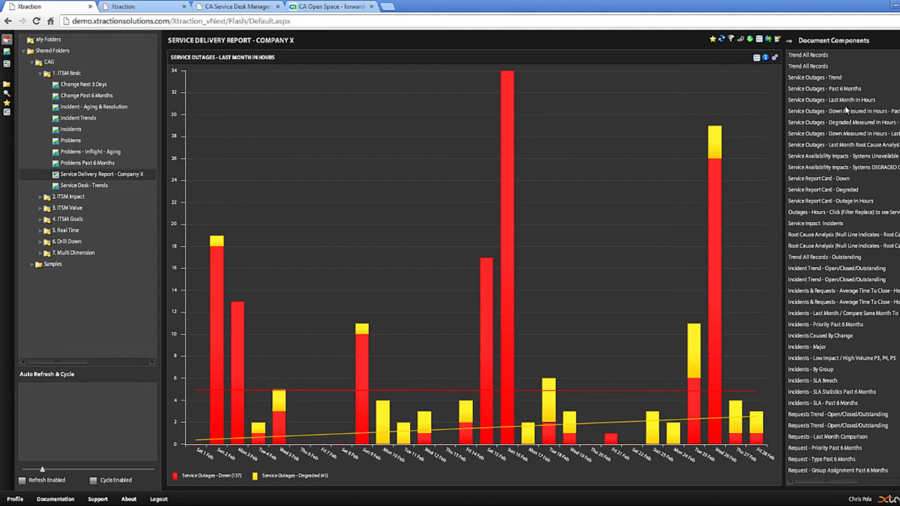
left_click(819, 225)
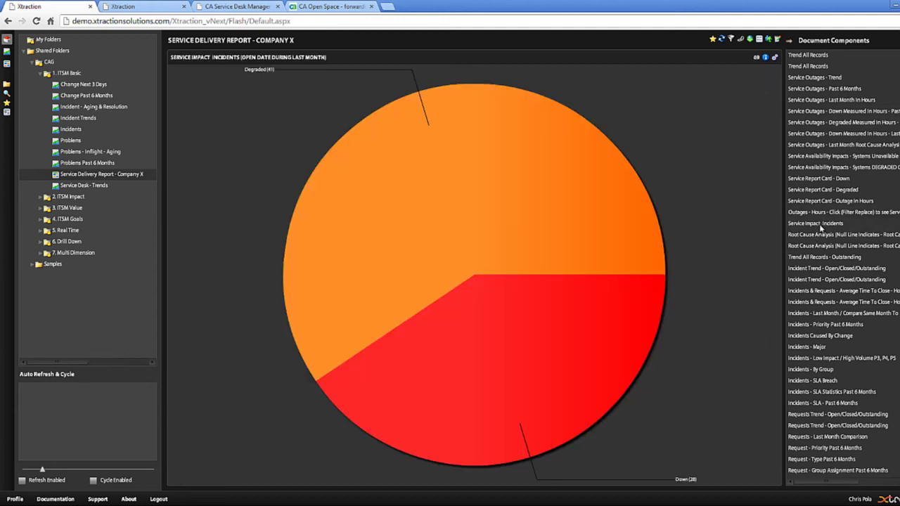
left_click(836, 324)
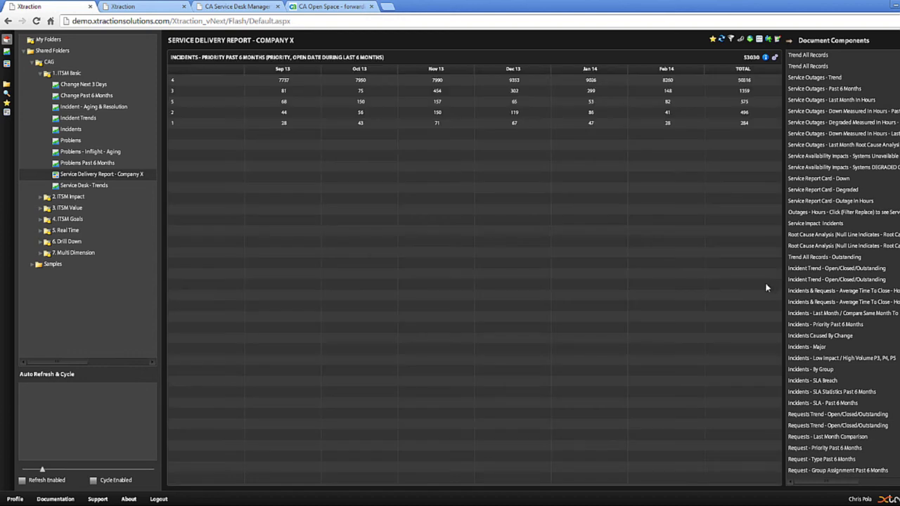
Open the Service Desk - Trends dashboard and change the Incident Trend component to a Line chart
left_click(98, 187)
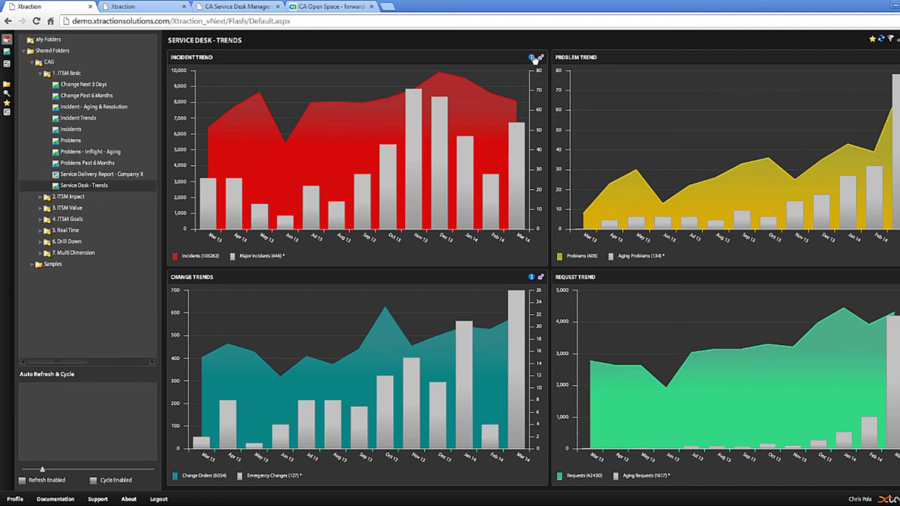
mouse_move(534, 62)
left_click(523, 59)
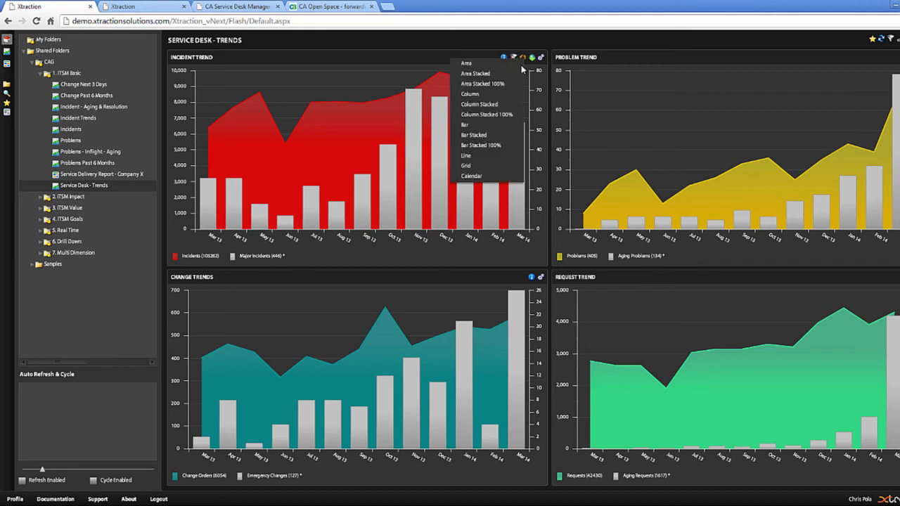
left_click(482, 155)
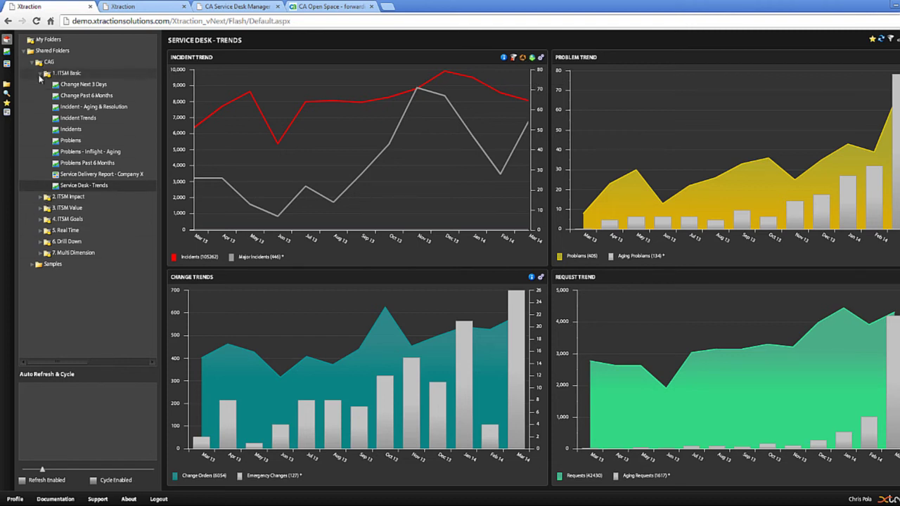
View the 2. ITSM Impact dashboards Incident - Customer SLA's, including its SLA violation pie, and Service Down - Past 3 Months
left_click(40, 73)
left_click(41, 84)
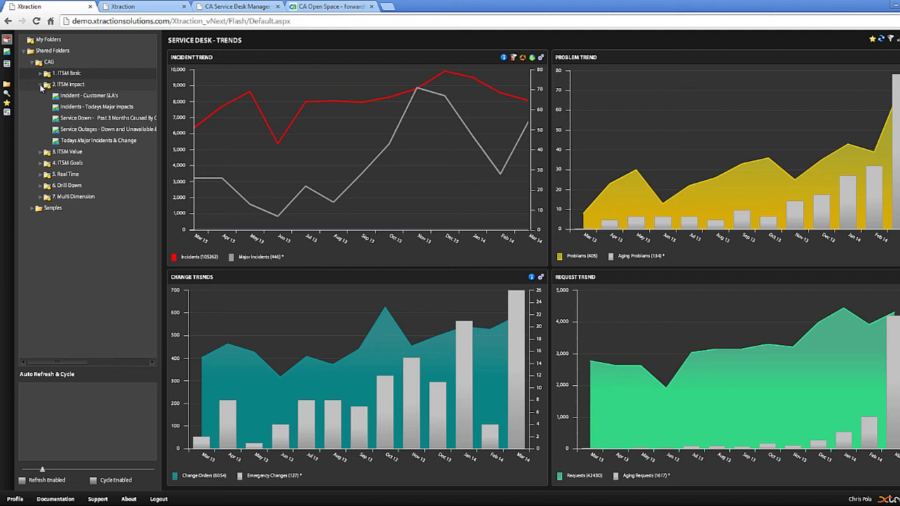
left_click(83, 96)
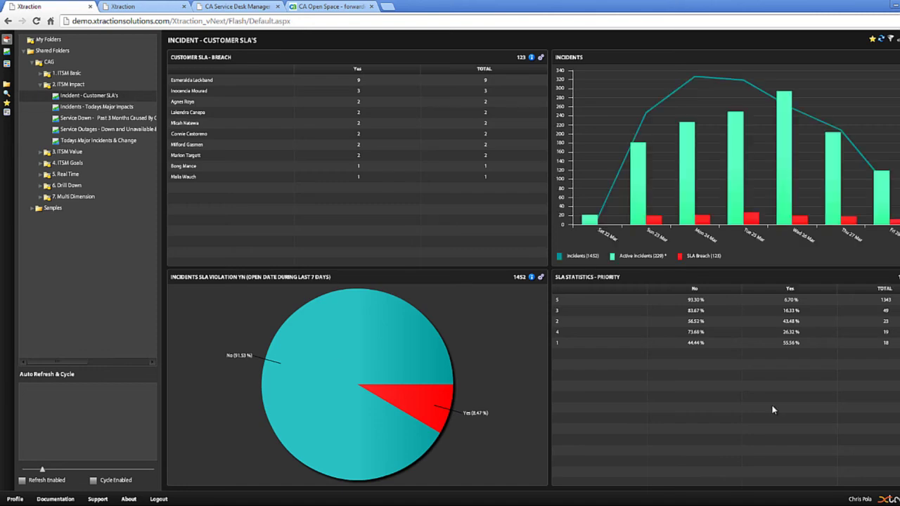
mouse_move(414, 402)
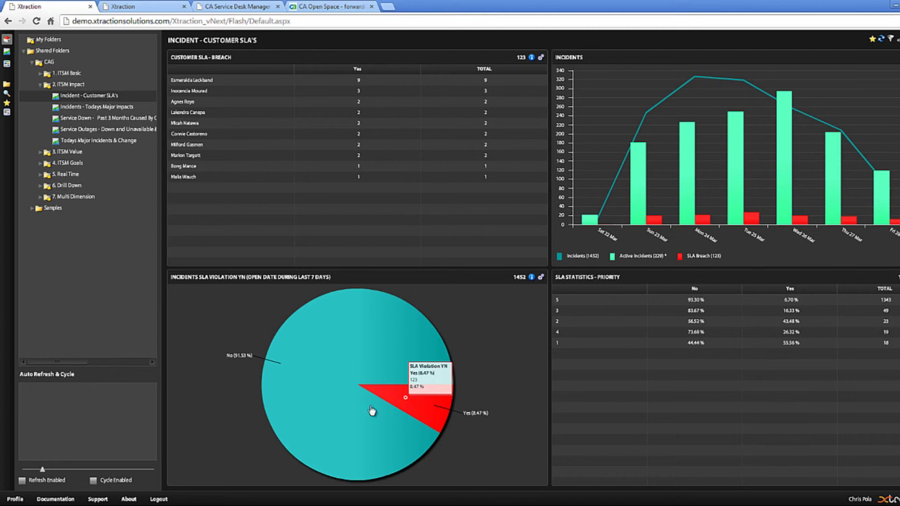
left_click(100, 118)
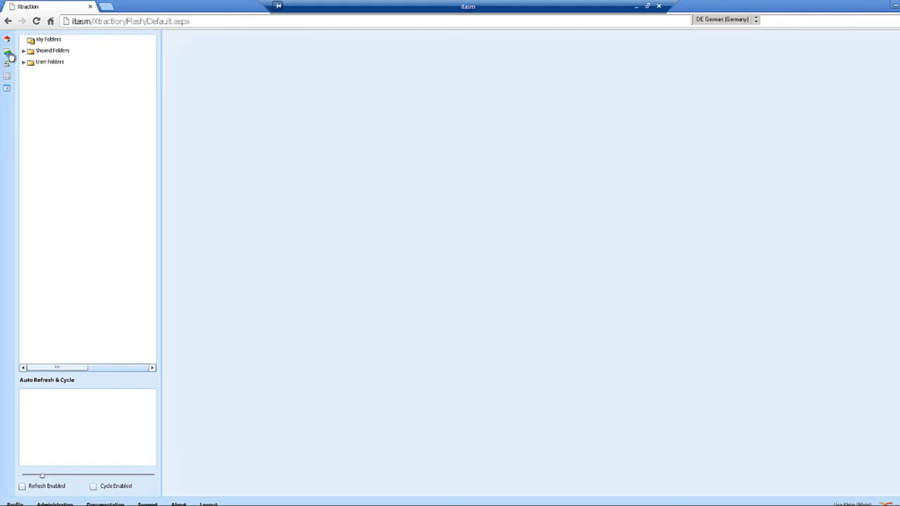
Create a new dashboard in the dashboard designer using the layout with two full-width areas stacked vertically
left_click(8, 54)
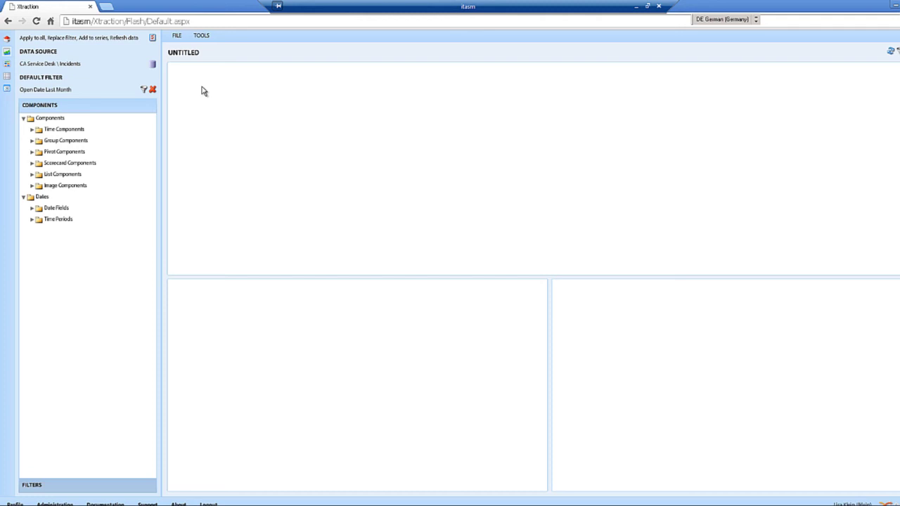
right_click(291, 115)
left_click(278, 99)
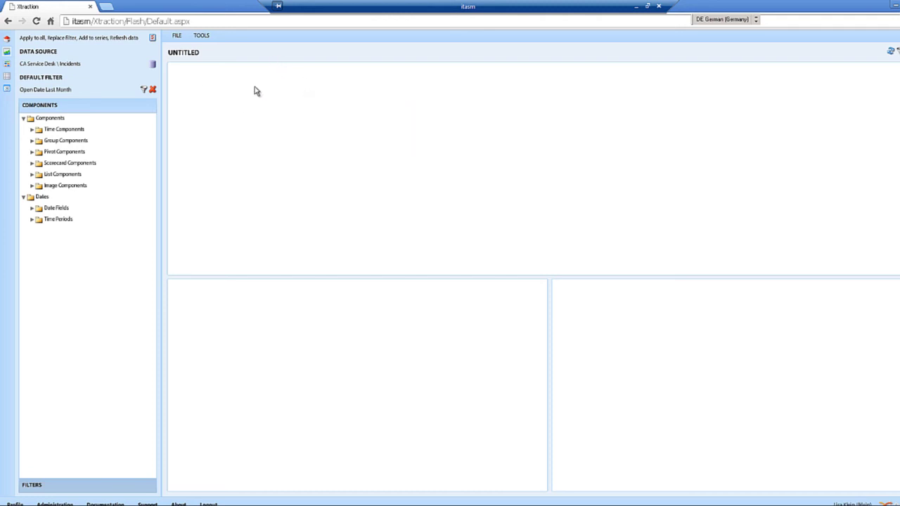
left_click(176, 39)
left_click(185, 48)
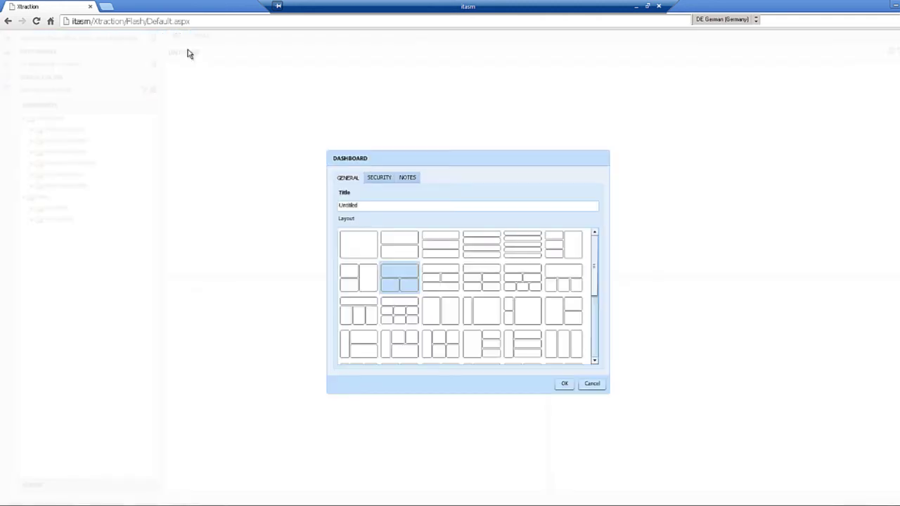
left_click(392, 255)
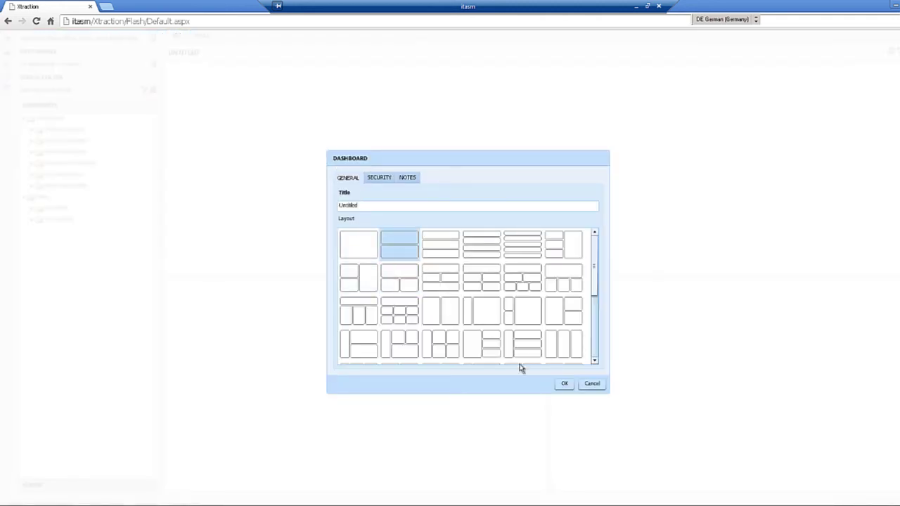
left_click(562, 384)
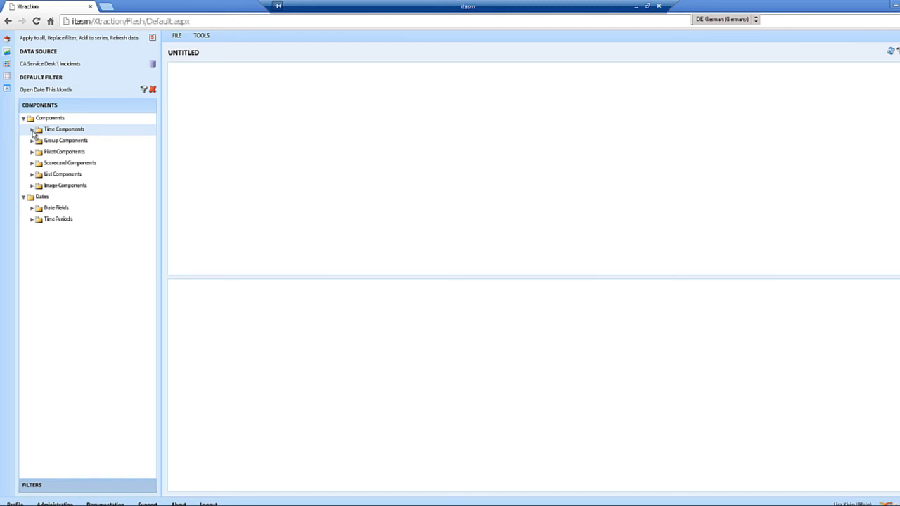
Place a Column time component in the dashboard's upper area and open its component settings
left_click(32, 130)
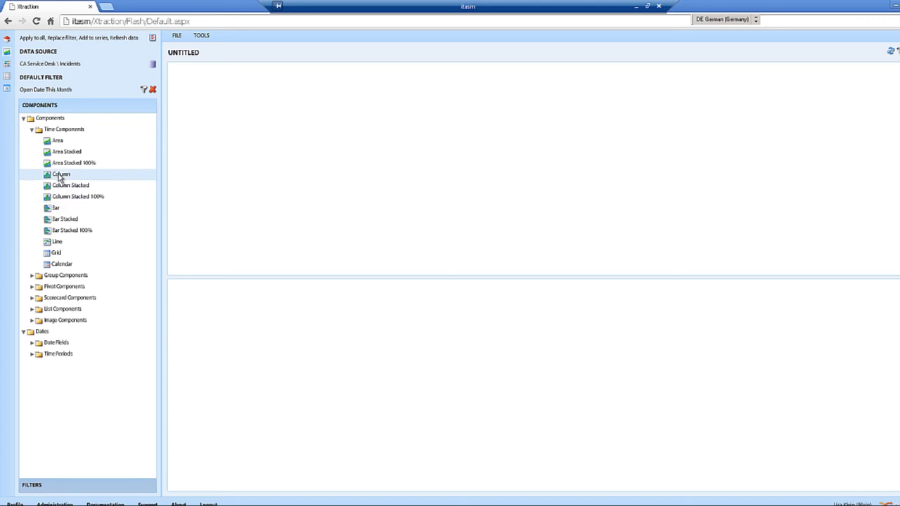
left_click_drag(60, 174, 380, 155)
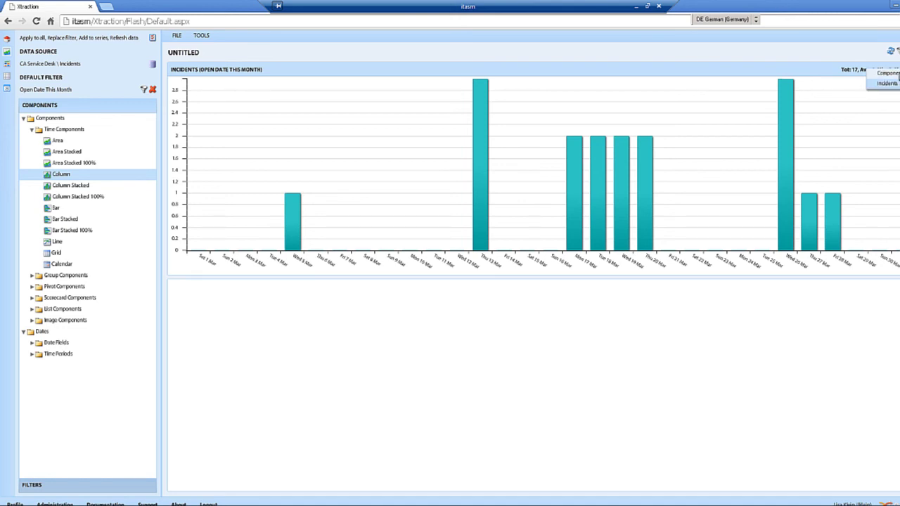
left_click(897, 73)
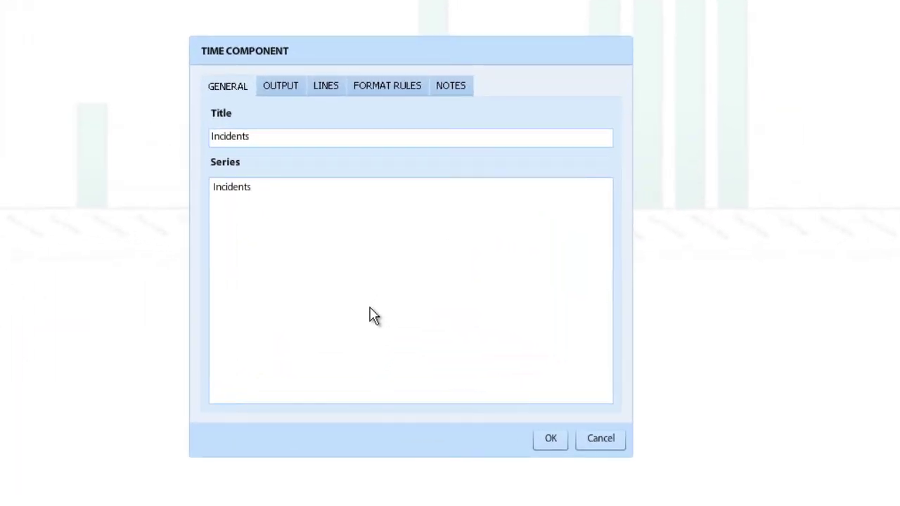
Add a series to the time component with its summary field set to Outage Duration (hours)
right_click(261, 218)
left_click(297, 229)
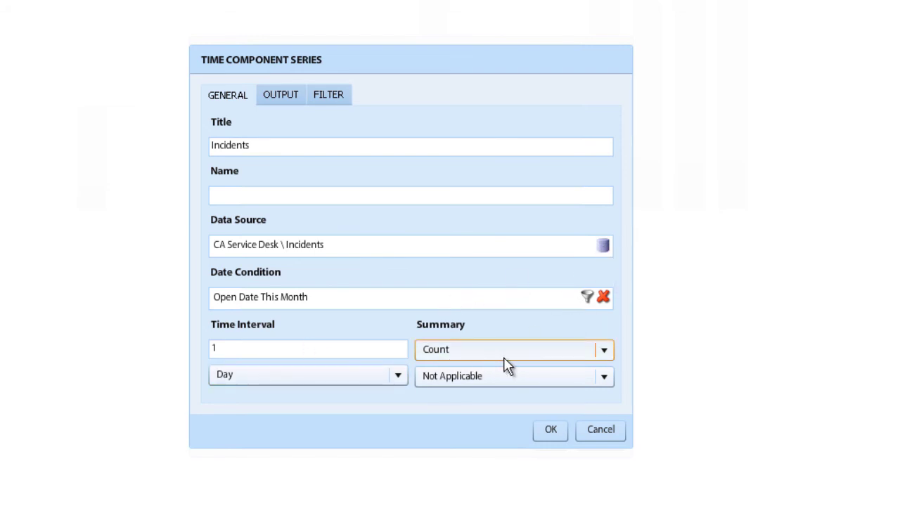
left_click(508, 379)
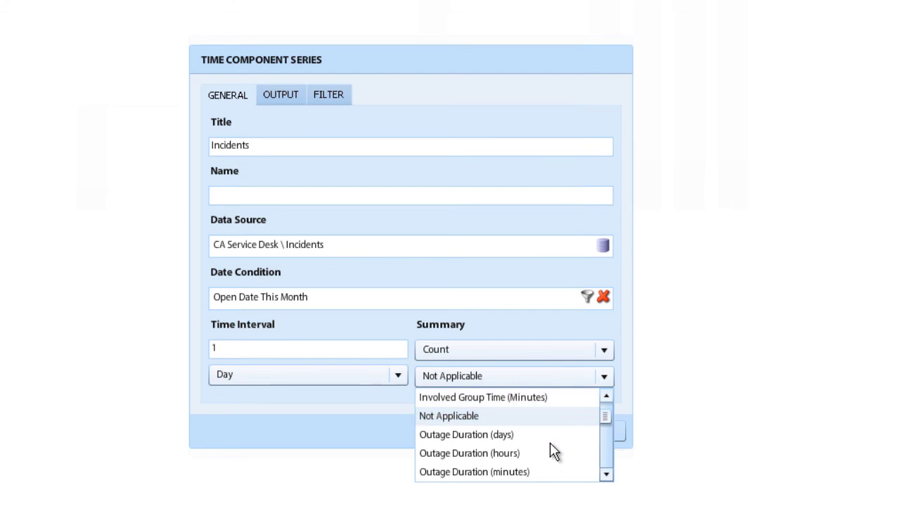
left_click(469, 453)
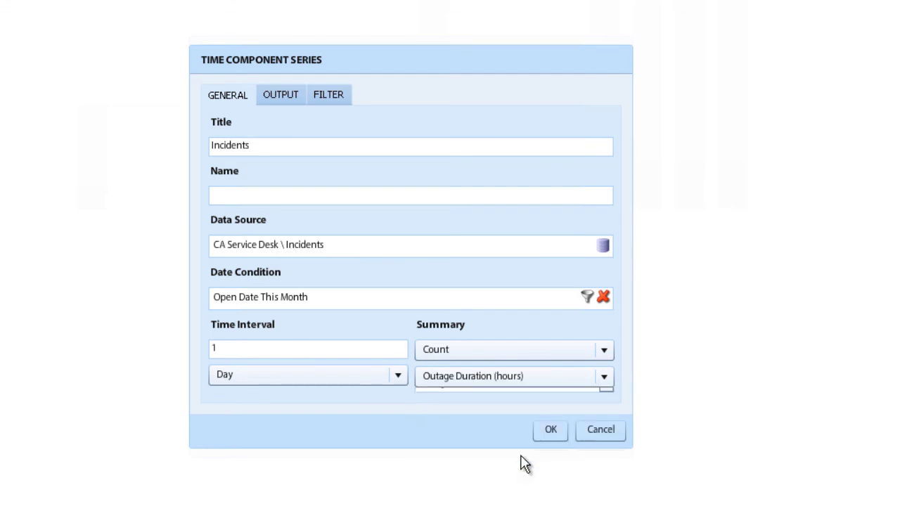
left_click(546, 430)
Add a time component series titled Work Effort-Minutes with its summary field set to Total Activity Time (hours)
right_click(316, 264)
left_click(373, 278)
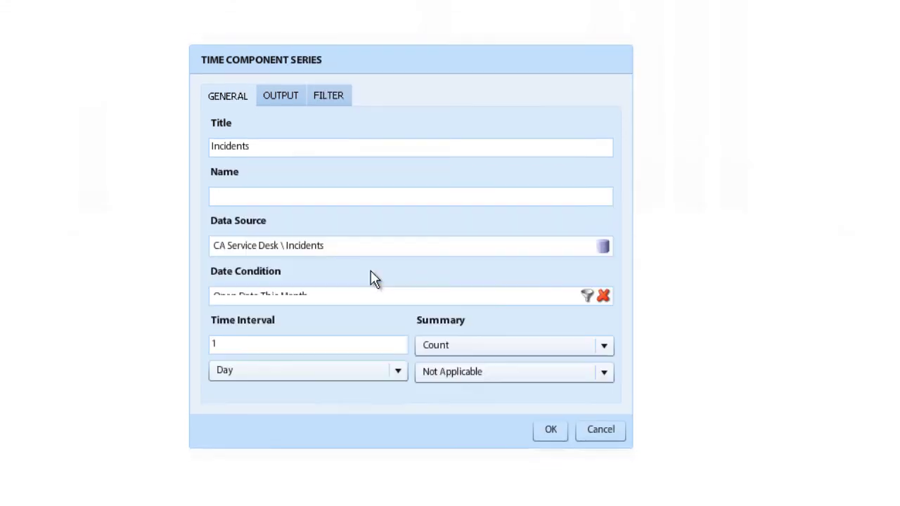
left_click(535, 380)
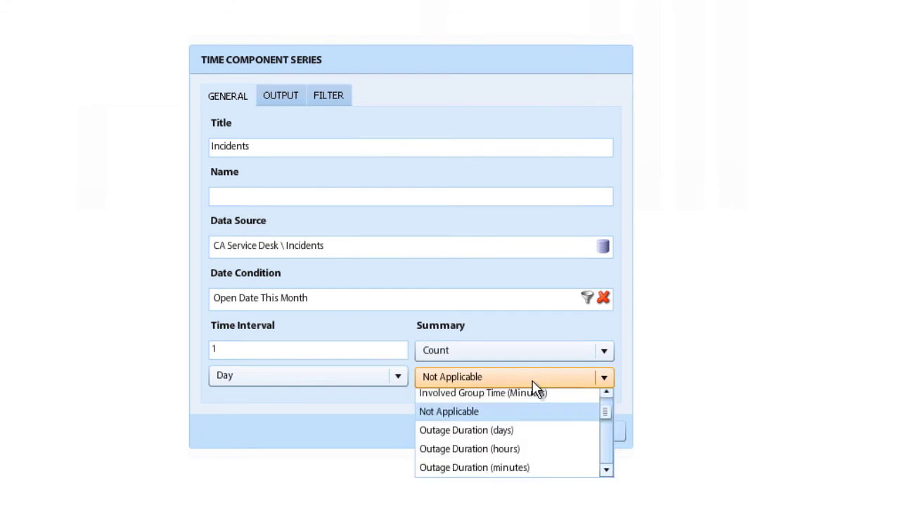
scroll(563, 450, "down", 5)
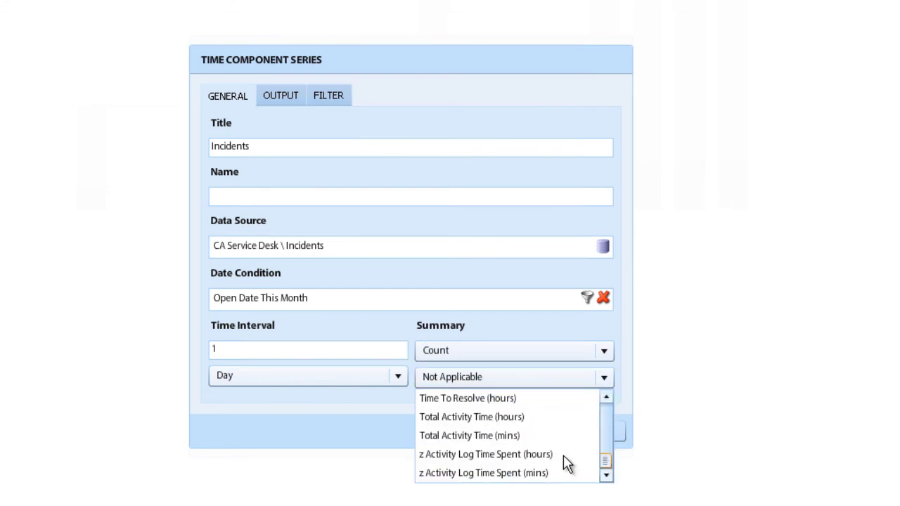
left_click(510, 419)
left_click(282, 147)
key("ctrl+a")
key("BackSpace")
type("Work Effort-Minutes")
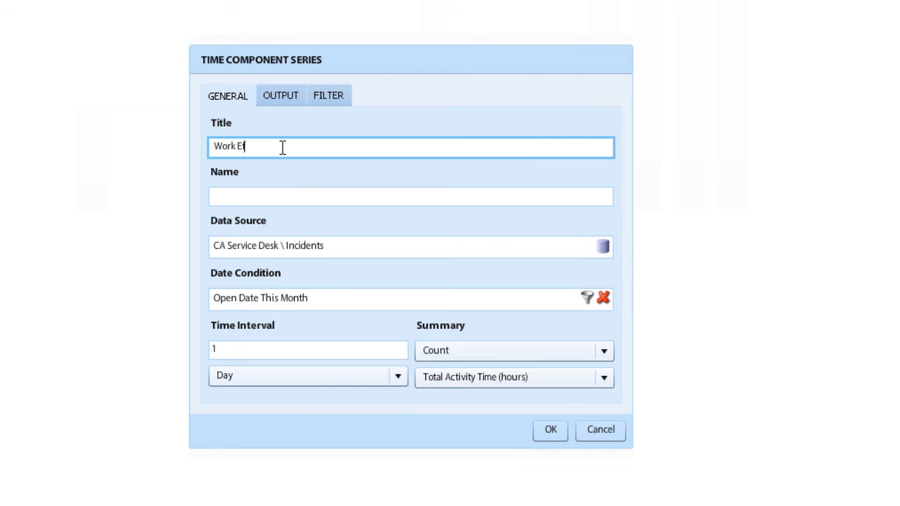
left_click(279, 97)
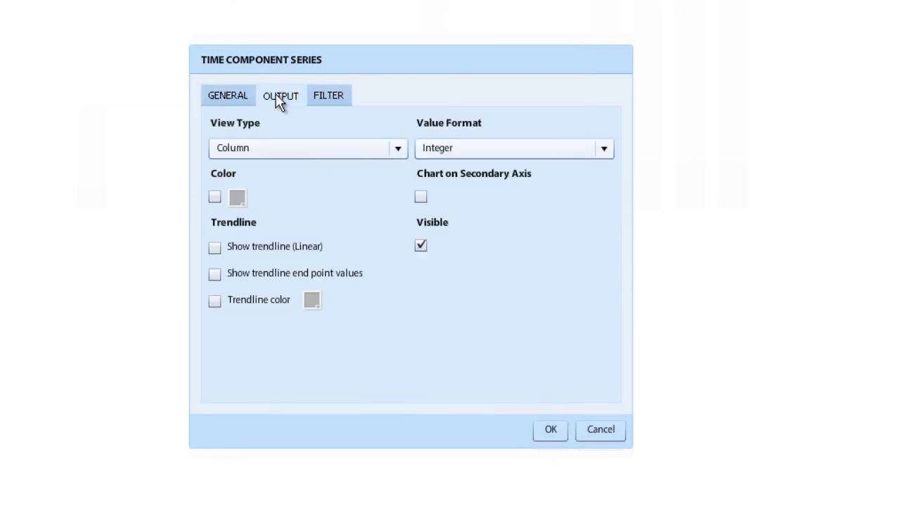
left_click(232, 93)
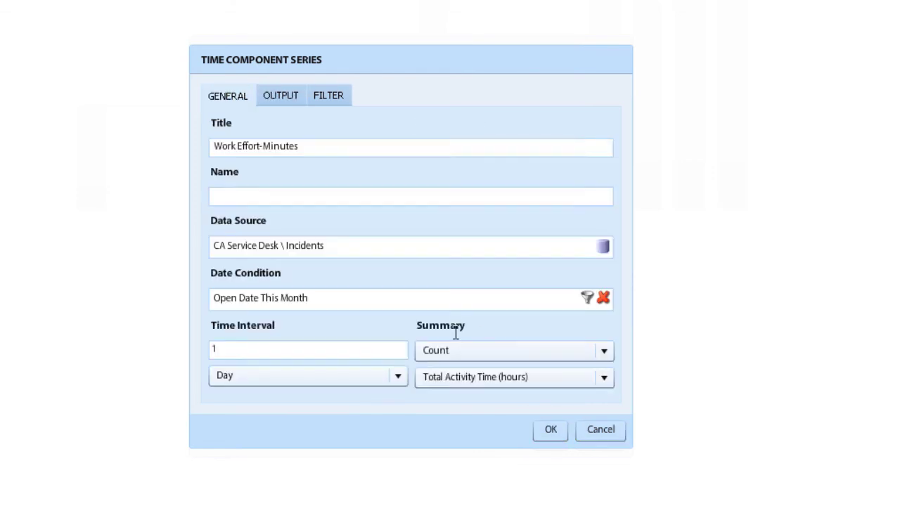
left_click(556, 431)
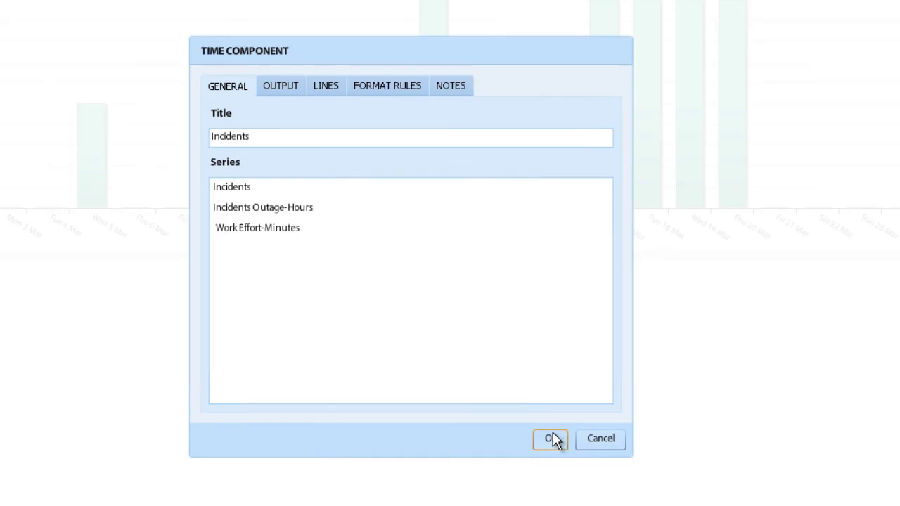
Label the time component's X axis Incident Count and its Y axis Outage in hours, and apply the component settings
left_click(291, 94)
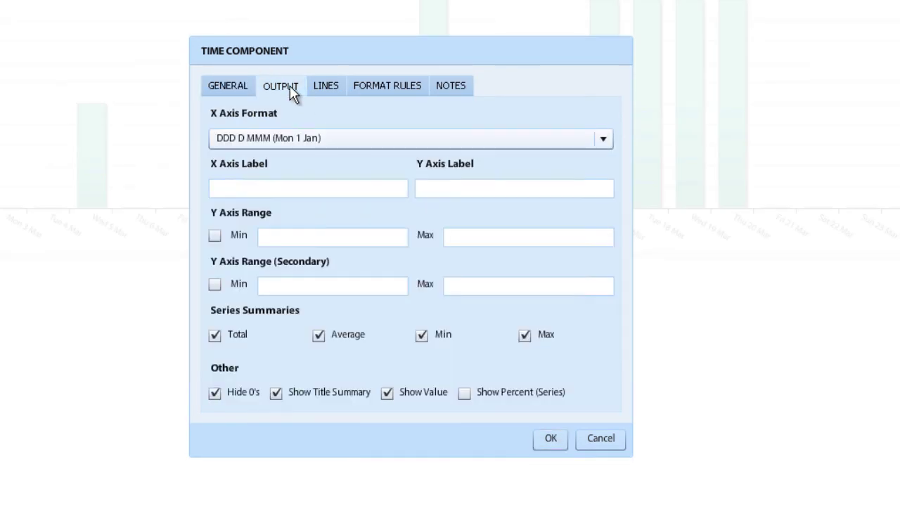
left_click(306, 189)
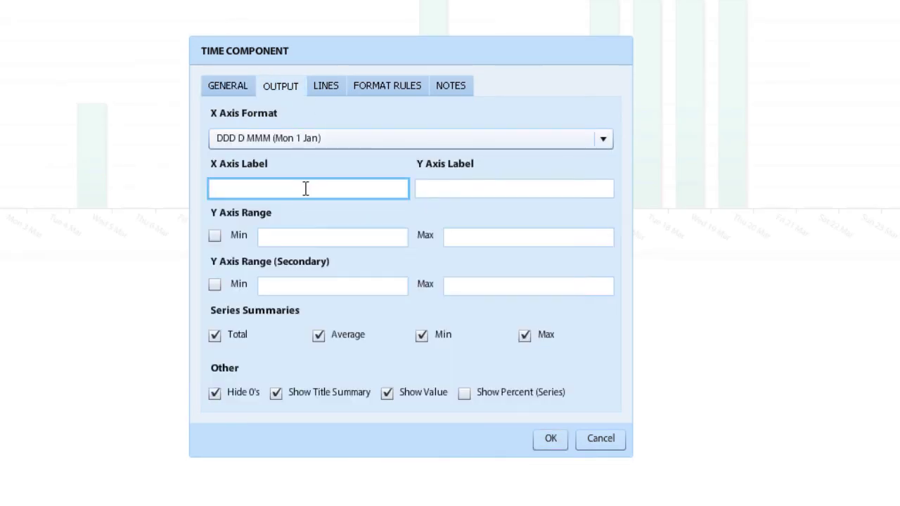
type("Incident Count")
key("Tab")
type("Outage in hours")
left_click(551, 439)
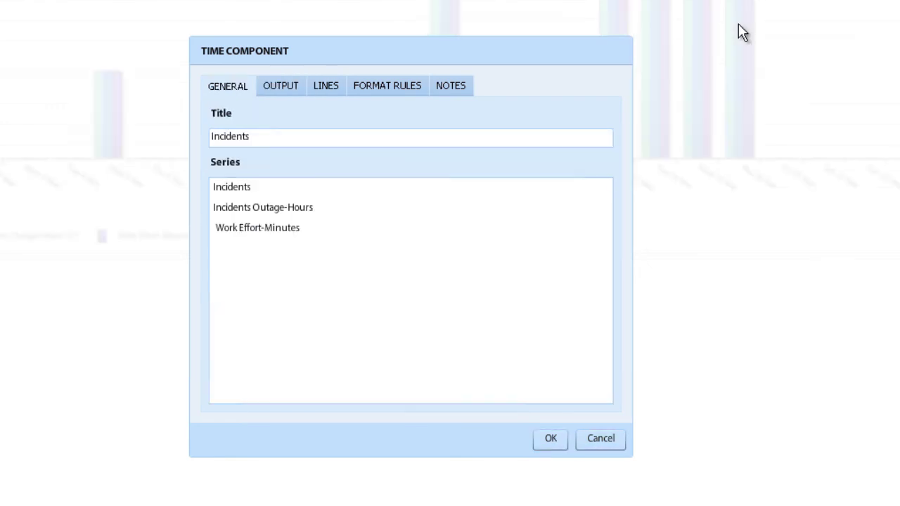
Set the summary type of both the Incidents Outage-Hours and Work Effort-Minutes series to Sum
double_click(283, 208)
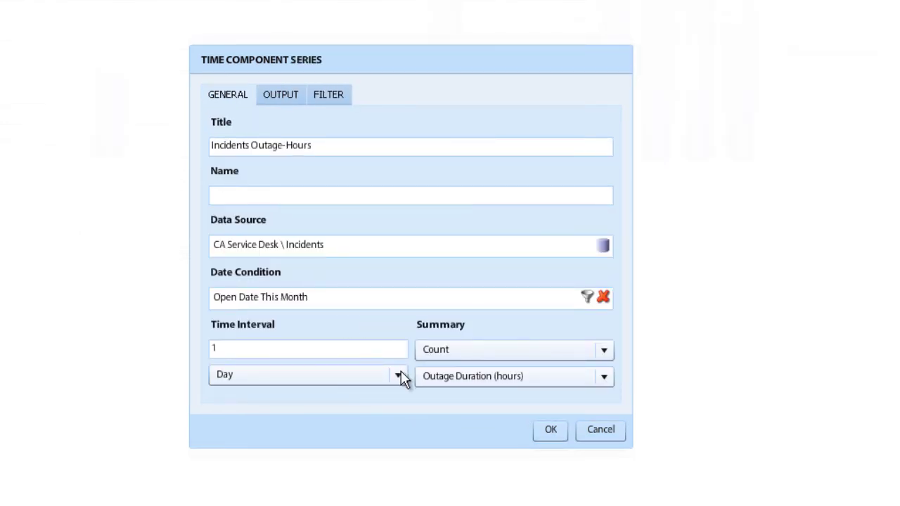
left_click(471, 360)
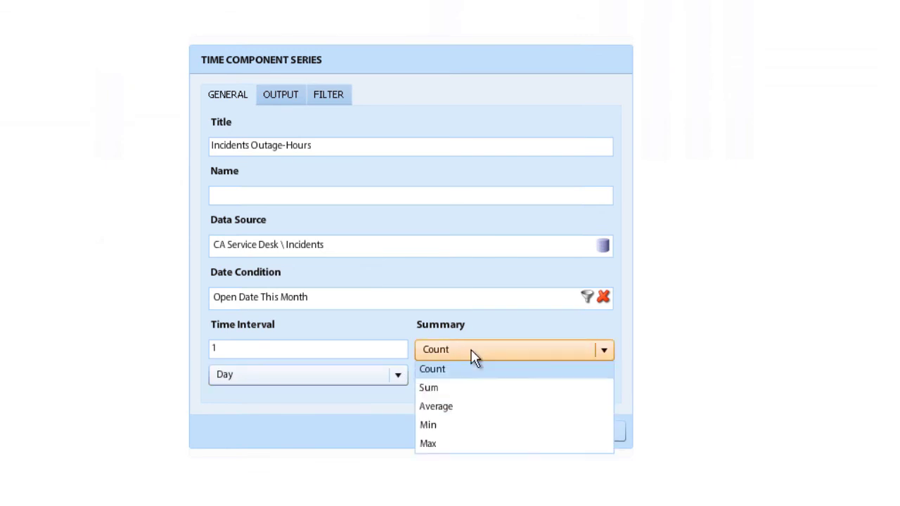
left_click(464, 390)
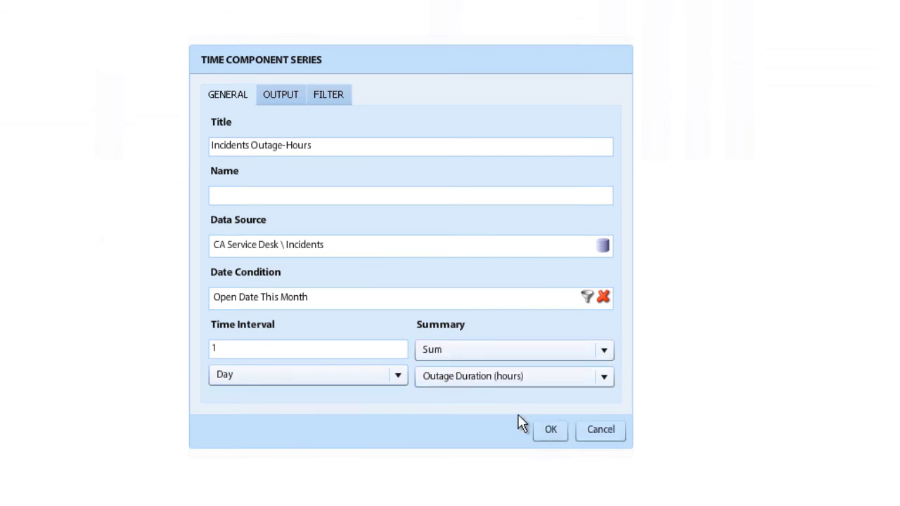
left_click(549, 430)
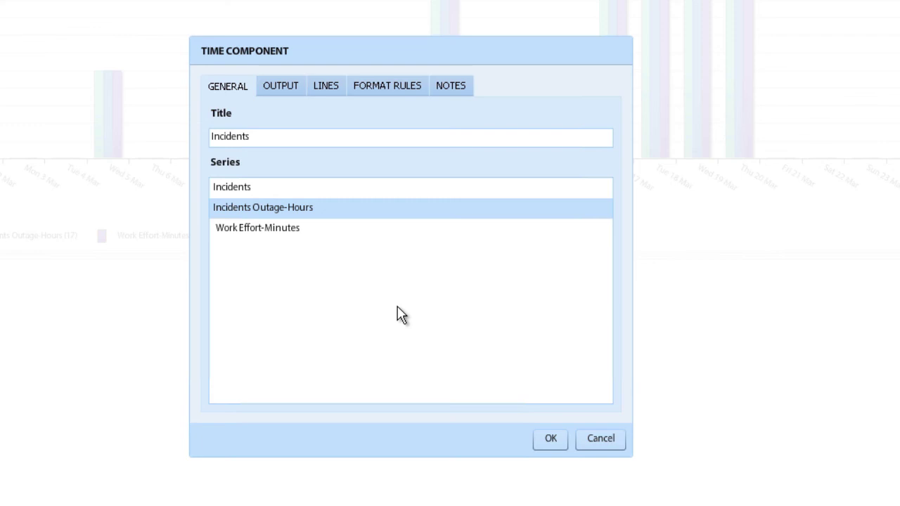
double_click(295, 225)
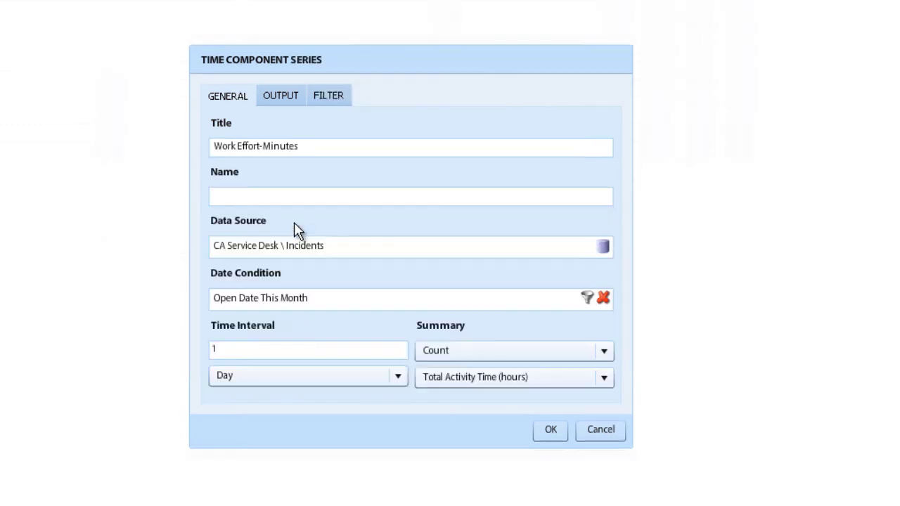
left_click(604, 351)
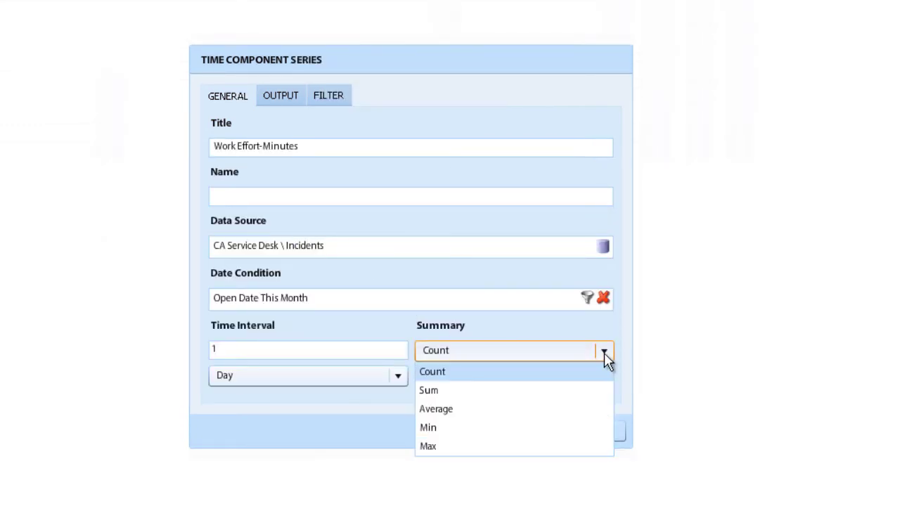
left_click(518, 389)
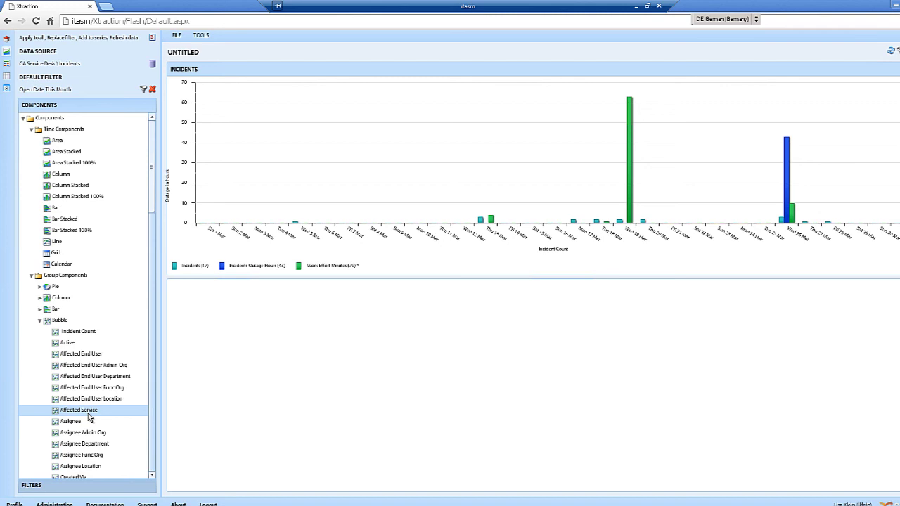
Place a Bubble group component for Affected Service in the dashboard's lower area
left_click_drag(88, 415, 438, 375)
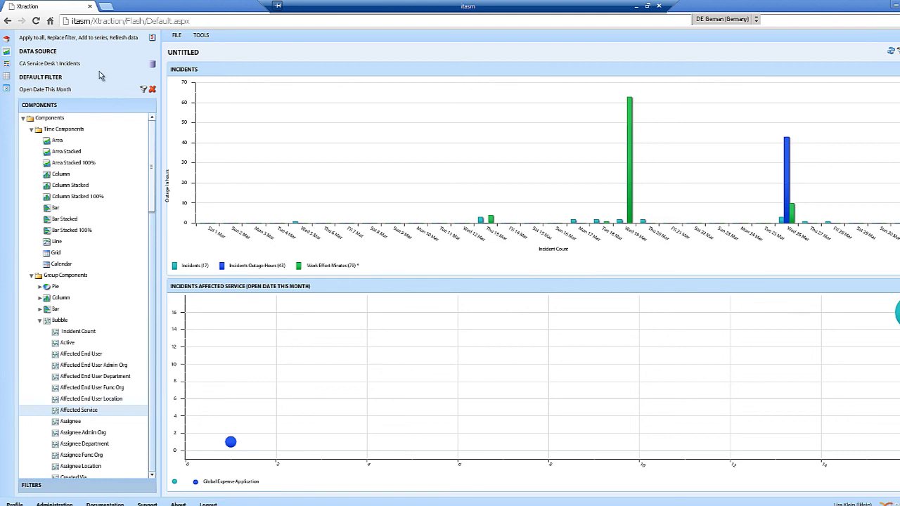
Look through the available data sources, including those under CA Service Catalog and CA CMDB
left_click(154, 65)
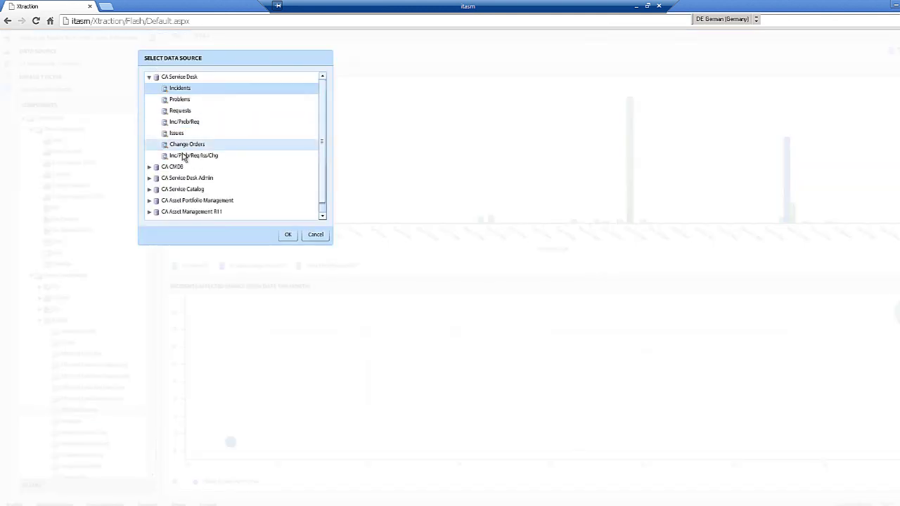
left_click(149, 189)
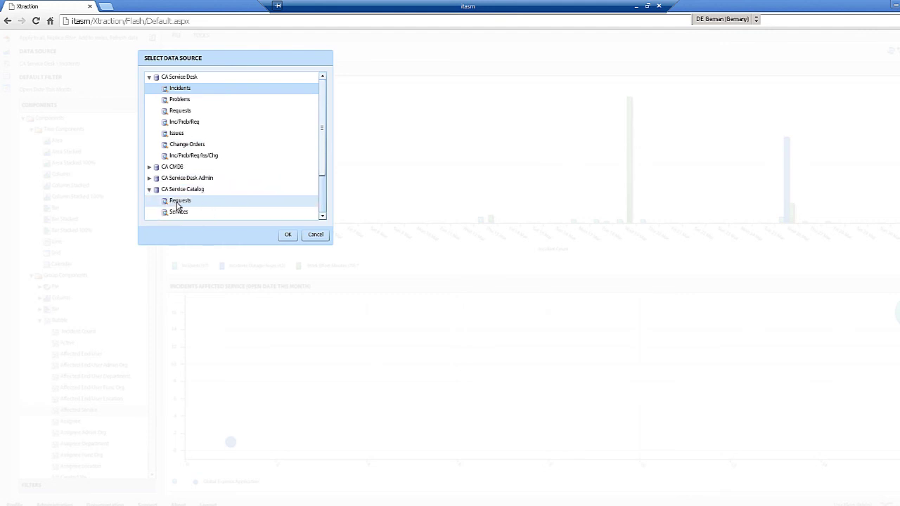
left_click(150, 166)
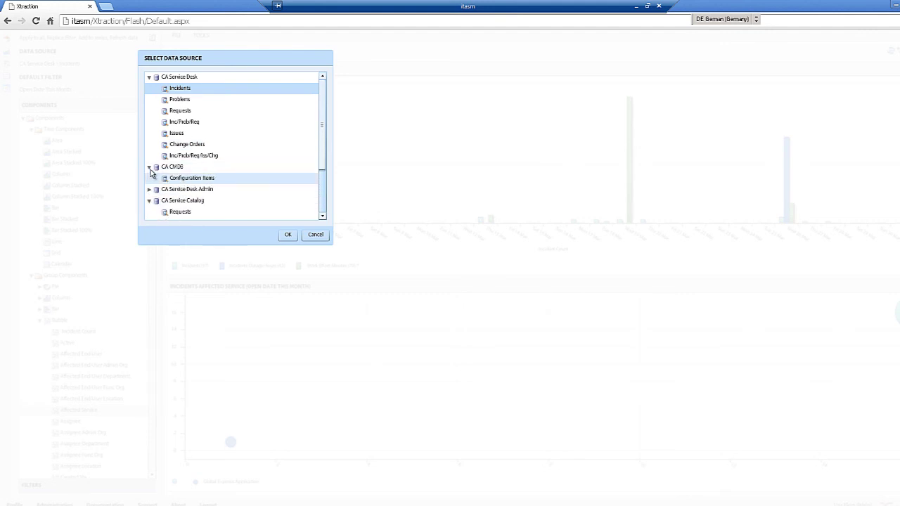
left_click(149, 166)
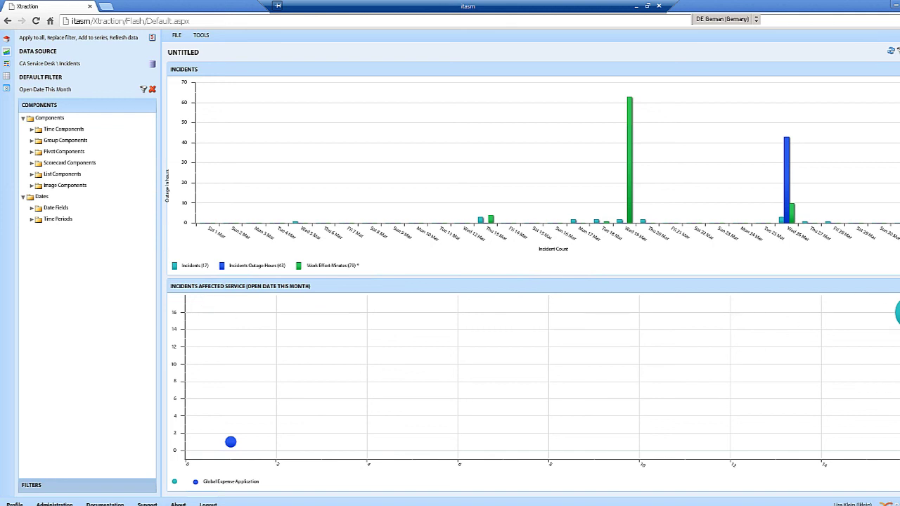
Add a series titled Incident Count to the Affected Service bubble component, grouped by Affected Service and summarized by Count
left_click(898, 299)
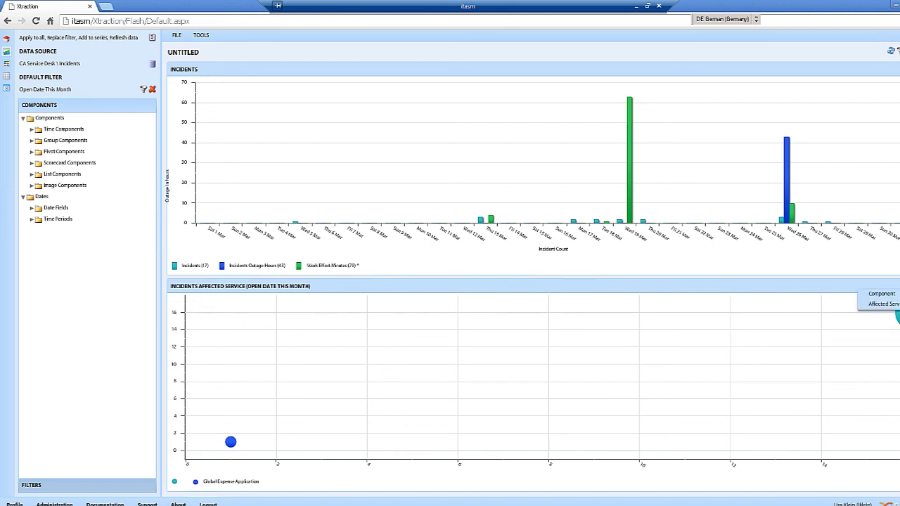
left_click(892, 303)
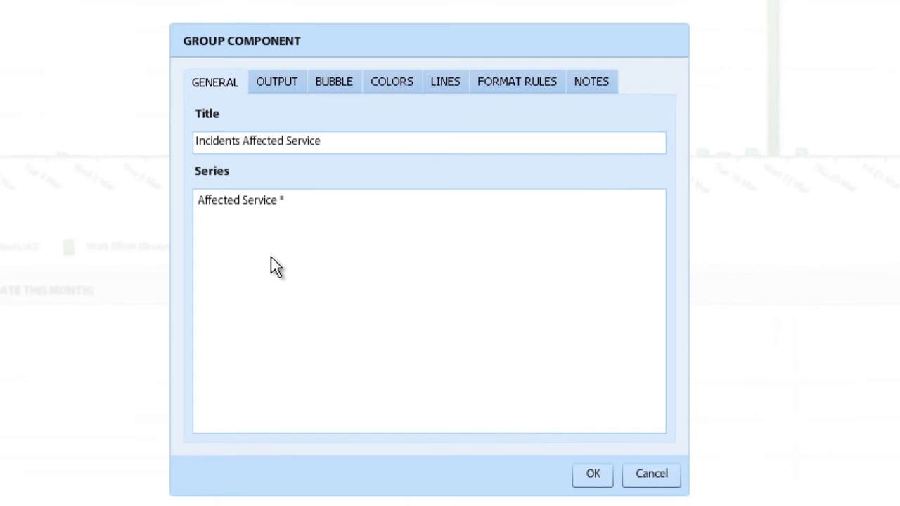
right_click(271, 257)
left_click(335, 273)
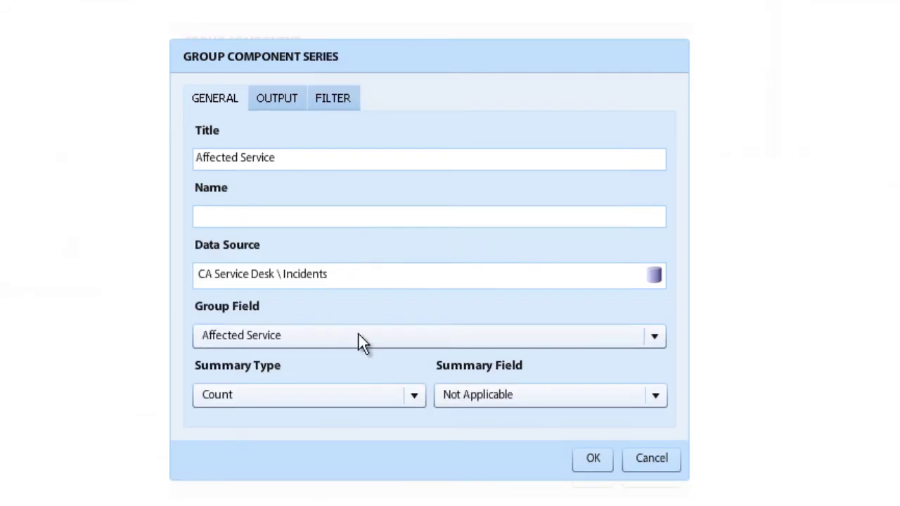
left_click(375, 337)
left_click(380, 340)
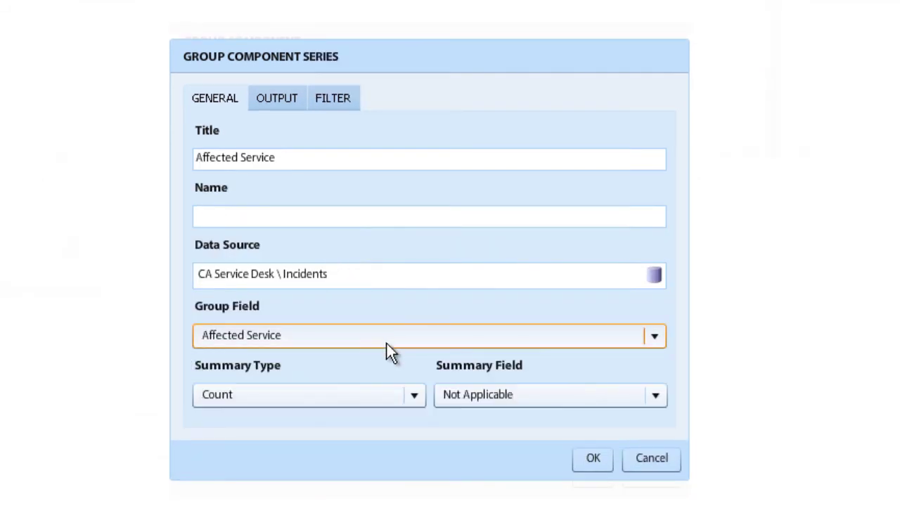
left_click(410, 397)
left_click(409, 397)
left_click(289, 156)
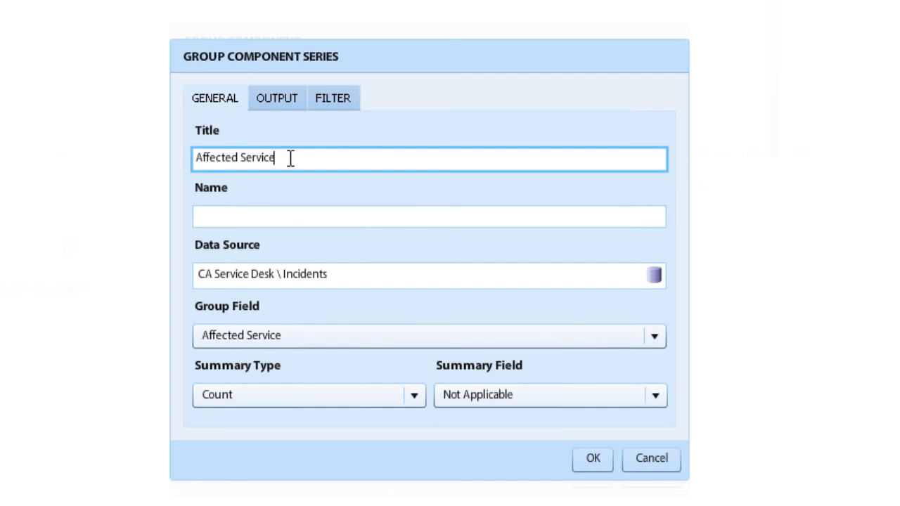
left_click_drag(289, 156, 149, 161)
type("Incident Count")
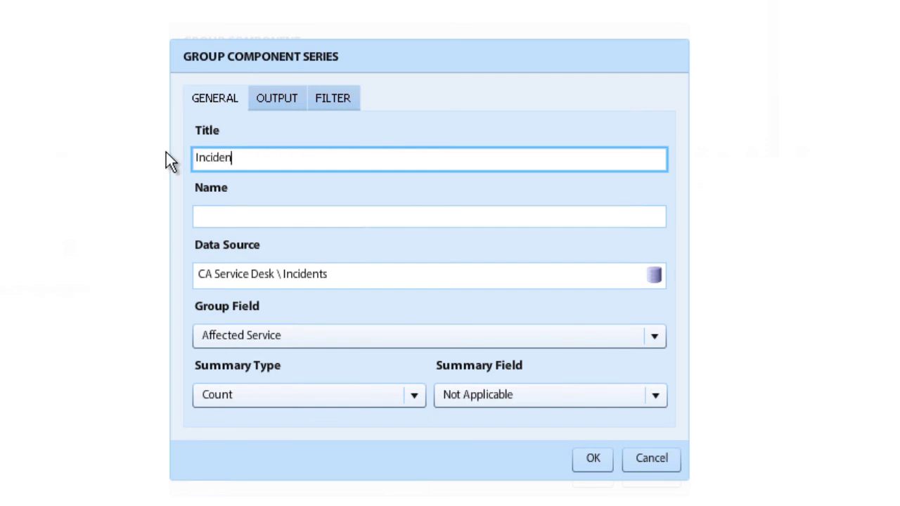
left_click(591, 459)
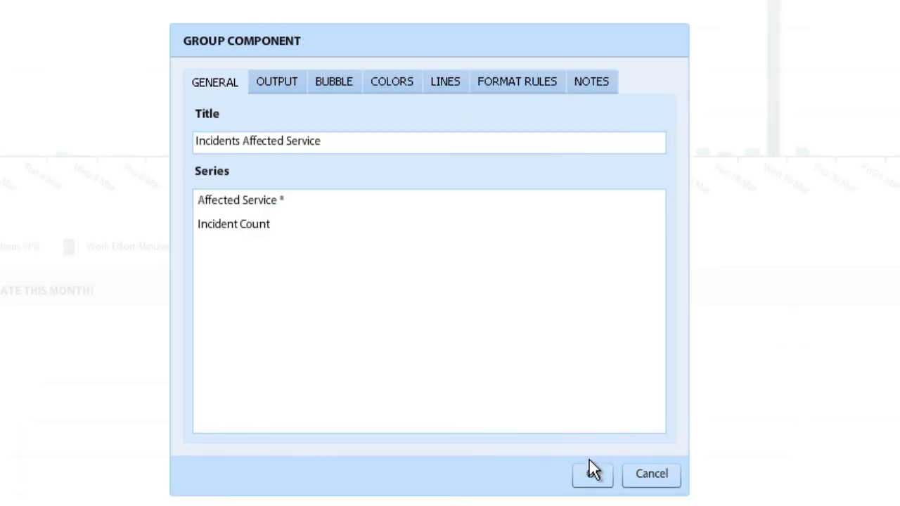
Add a series titled Affected Service Outage-Hours to the bubble component, summarized by the Sum of Outage Duration (hours)
right_click(277, 298)
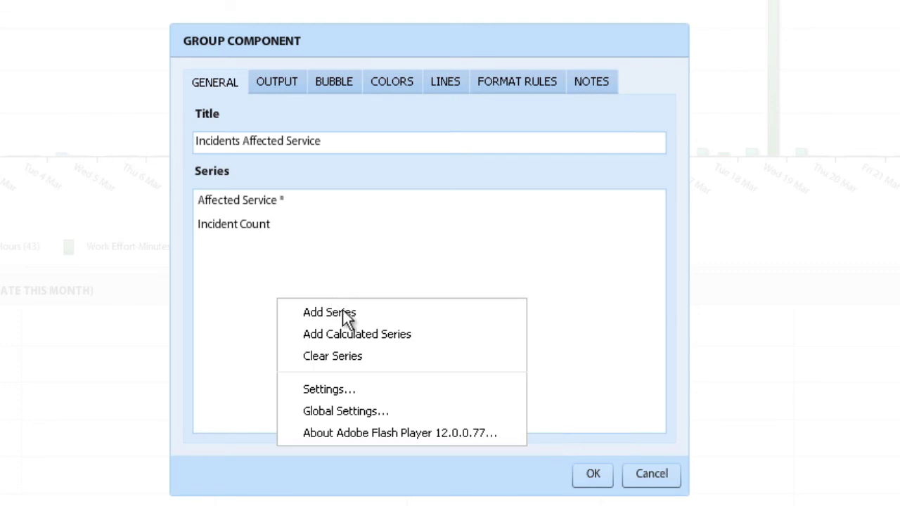
left_click(348, 315)
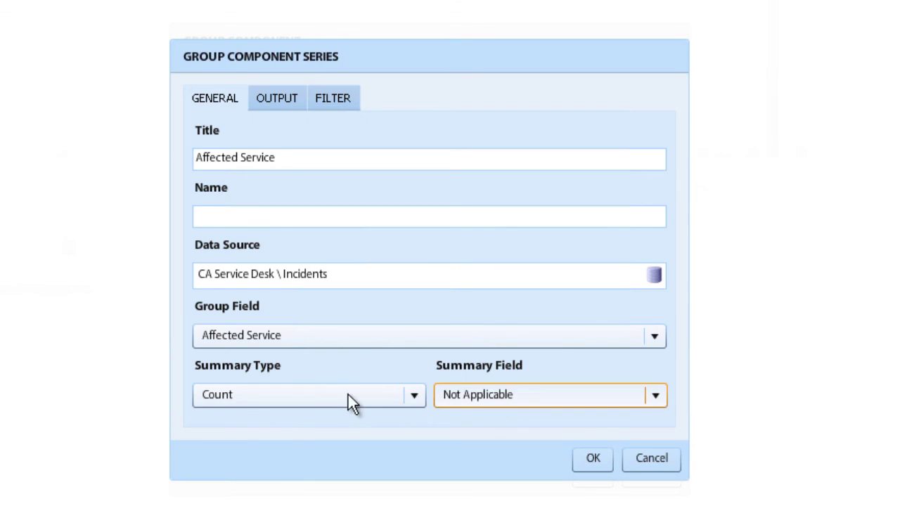
left_click(448, 401)
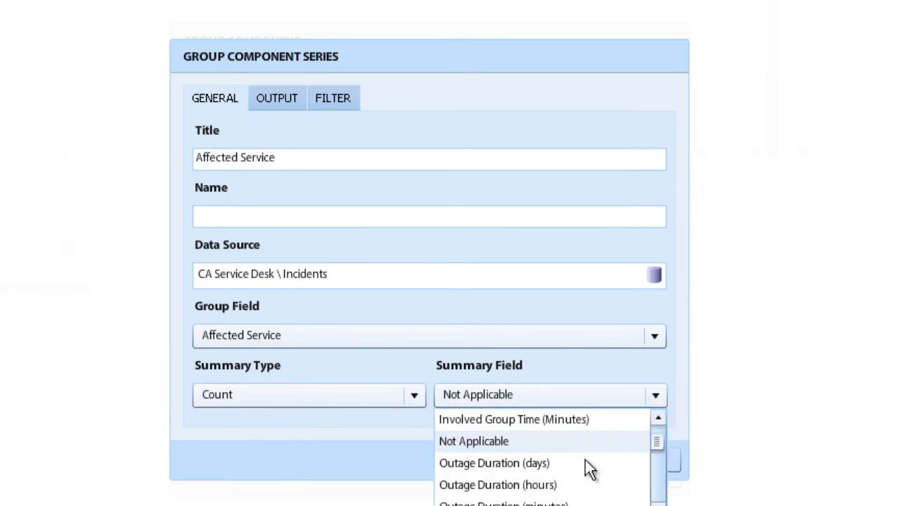
left_click(545, 486)
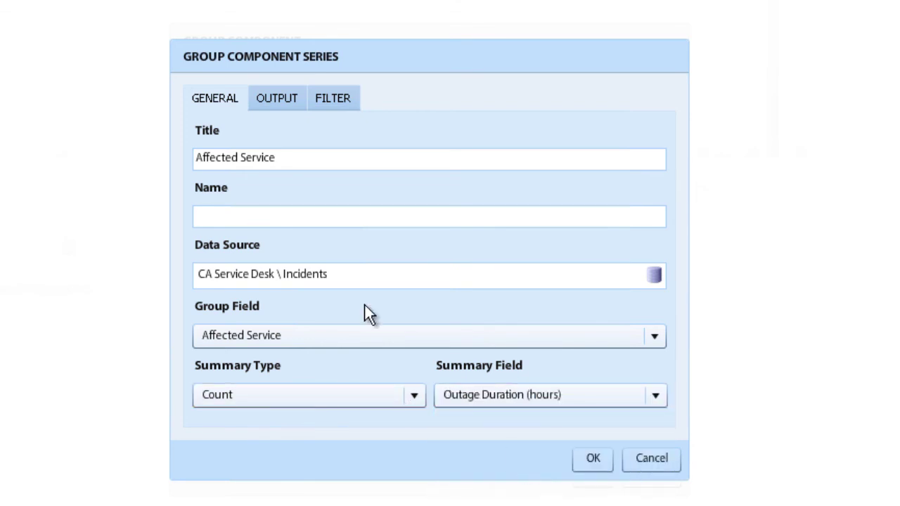
left_click(292, 159)
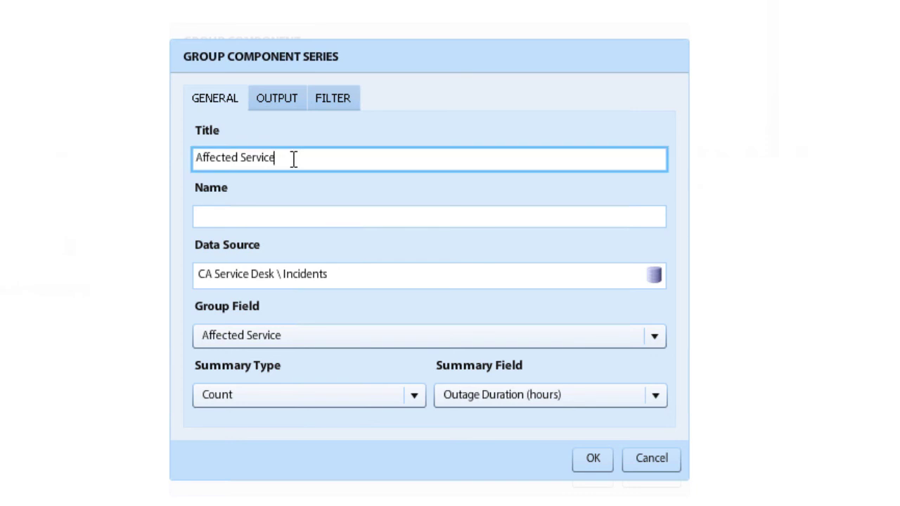
type("Outage-Hours")
left_click(414, 396)
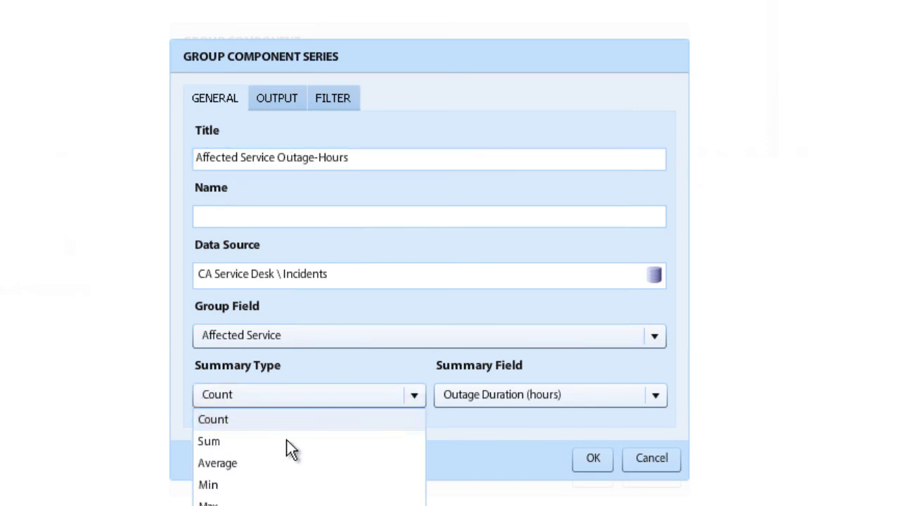
left_click(287, 441)
left_click(591, 459)
Add a series titled Affected Service Ticket Work Time-Hours, summarized by the Average of Total Activity Time (hours)
right_click(306, 333)
left_click(381, 347)
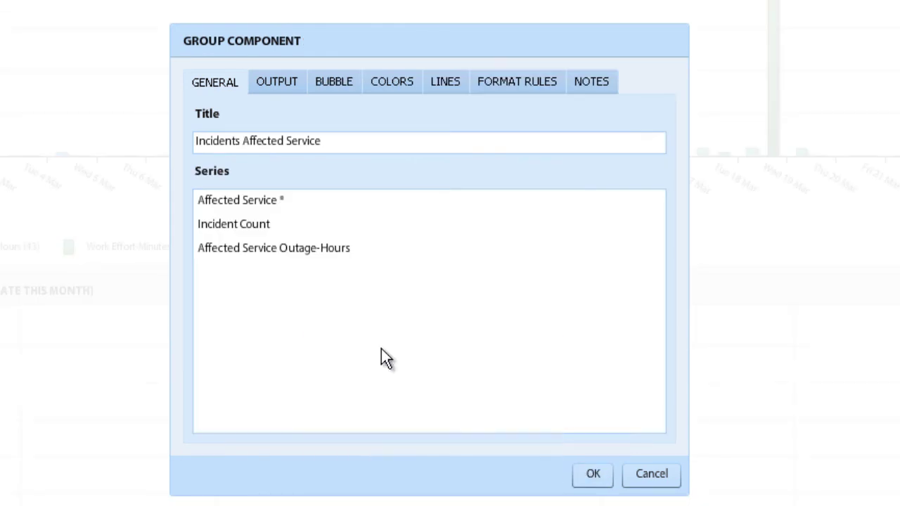
left_click(413, 396)
left_click(257, 462)
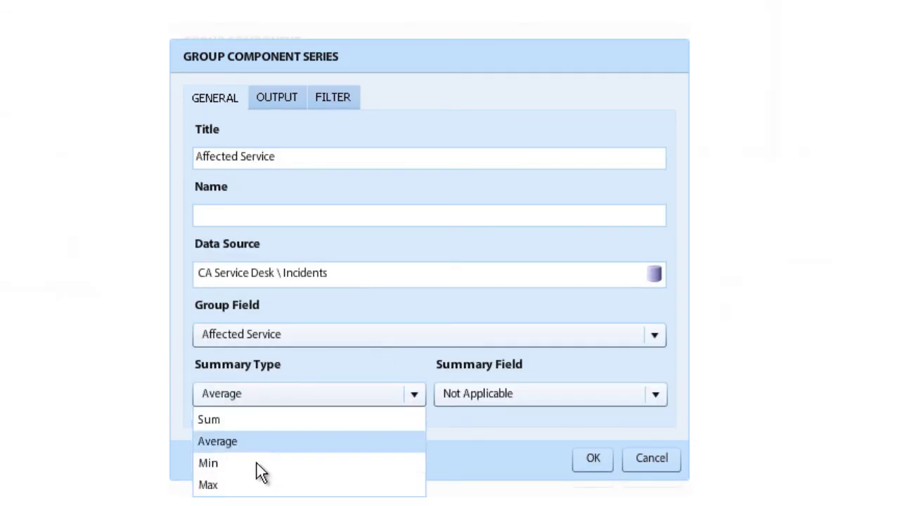
left_click(655, 400)
left_click_drag(657, 441, 656, 494)
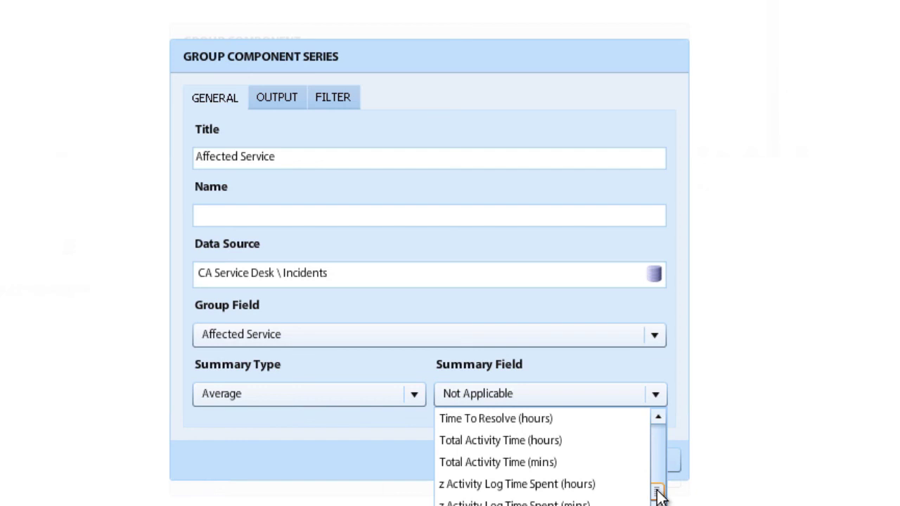
left_click(539, 442)
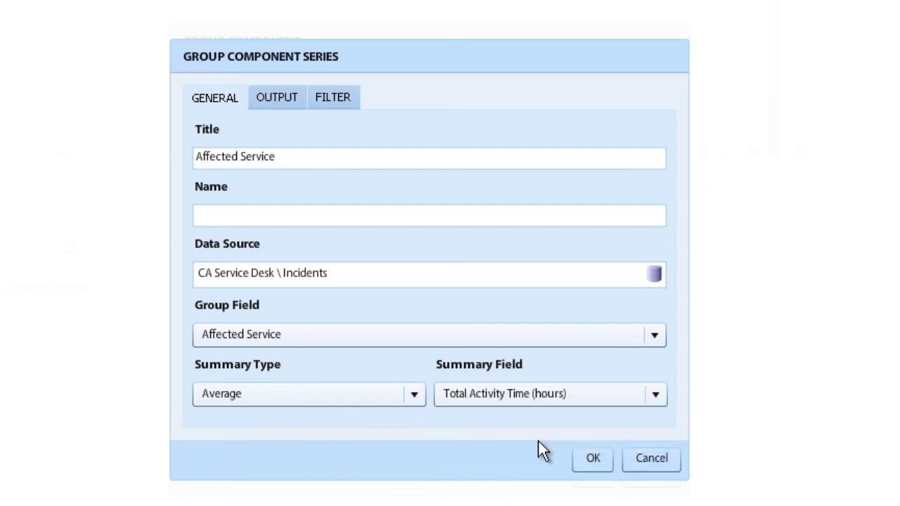
left_click(302, 157)
type("Ticket")
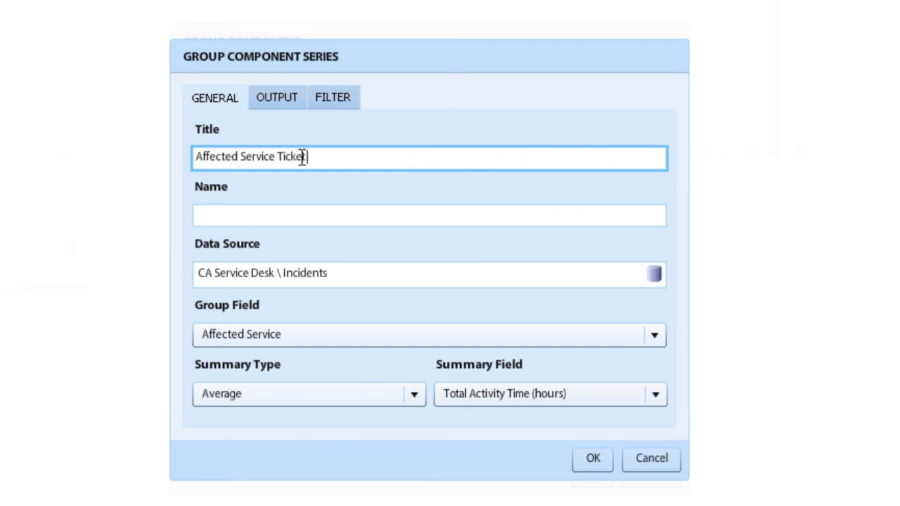
type(" Work Time-Hours")
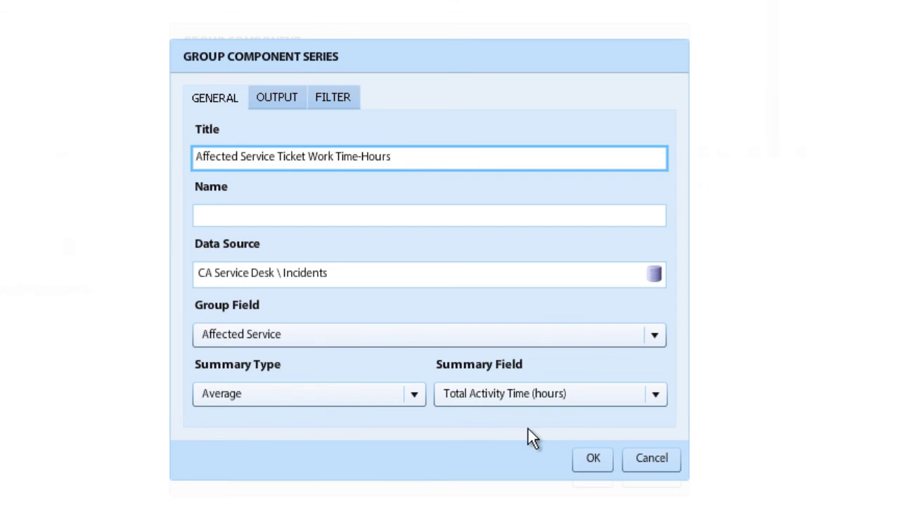
left_click(592, 460)
Label the bubble chart's X axis Incident Count and its Y axis Hours
left_click(282, 73)
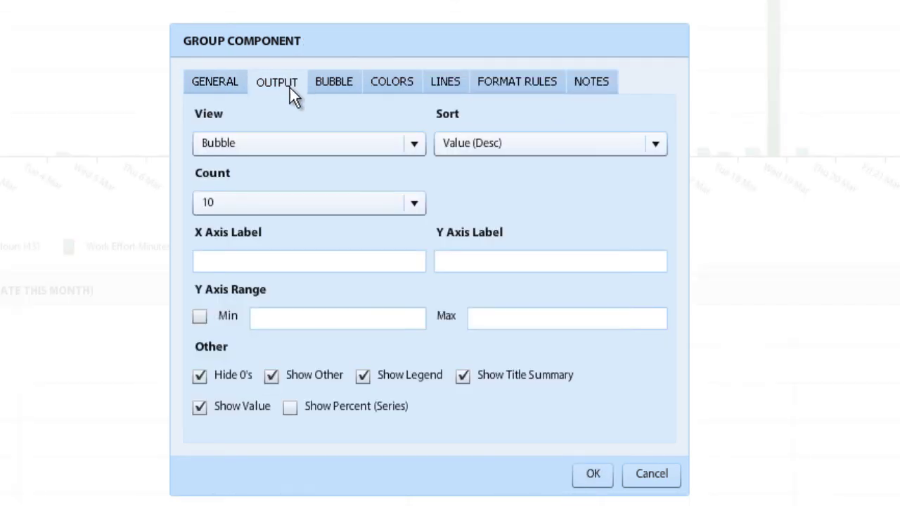
left_click(256, 257)
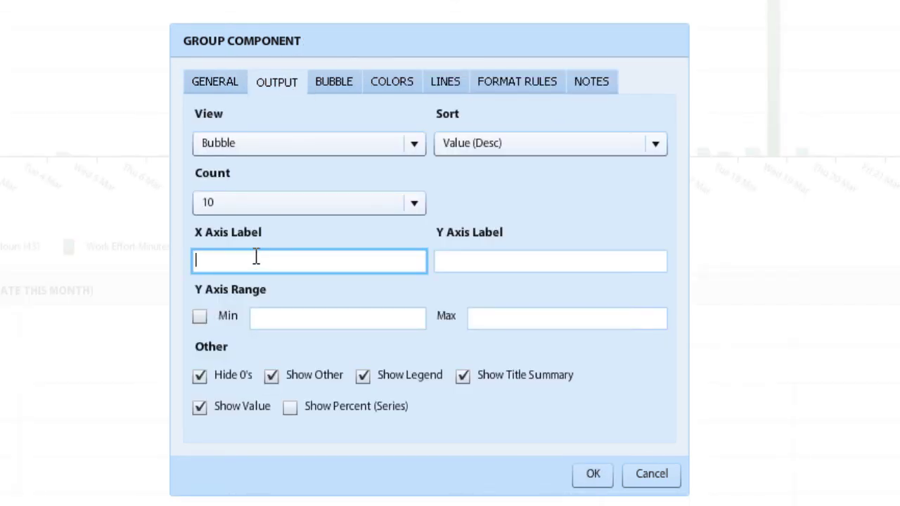
type("Incident Count")
key("Tab")
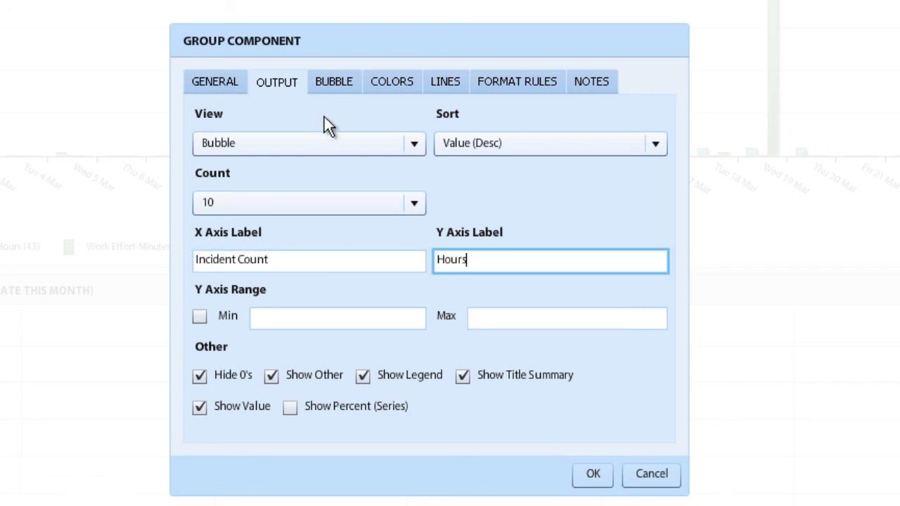
Assign Incident Count to the X axis, Affected Service Outage-Hours to the Y axis and Affected Service Ticket Work Time-Hours to the bubble radius
left_click(301, 147)
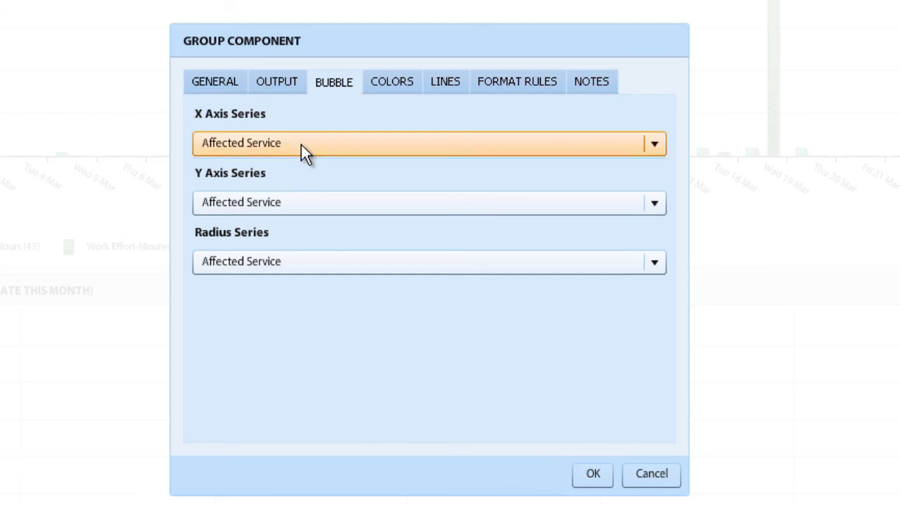
left_click(296, 191)
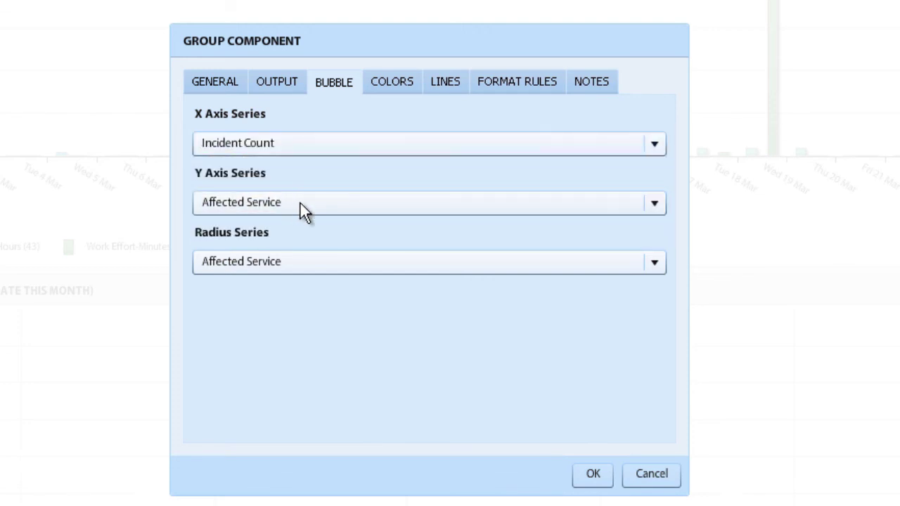
left_click(300, 203)
left_click(319, 264)
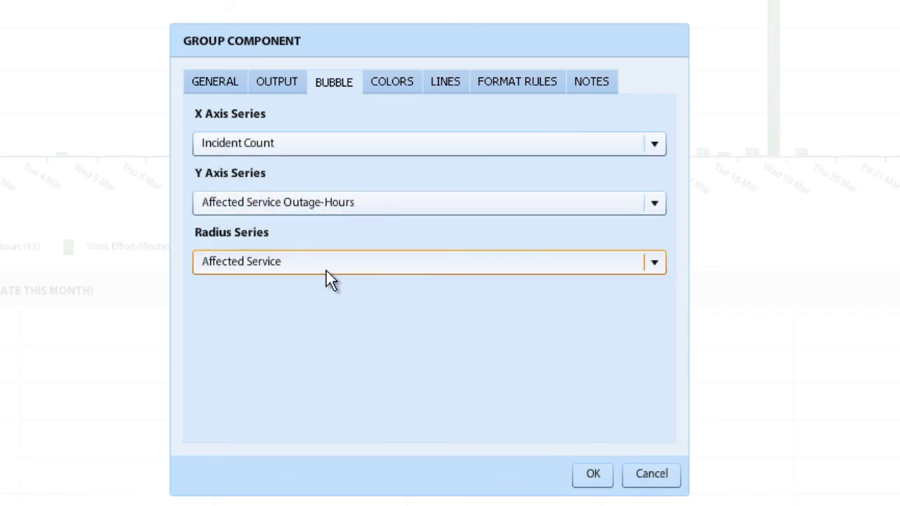
left_click(327, 271)
left_click(337, 355)
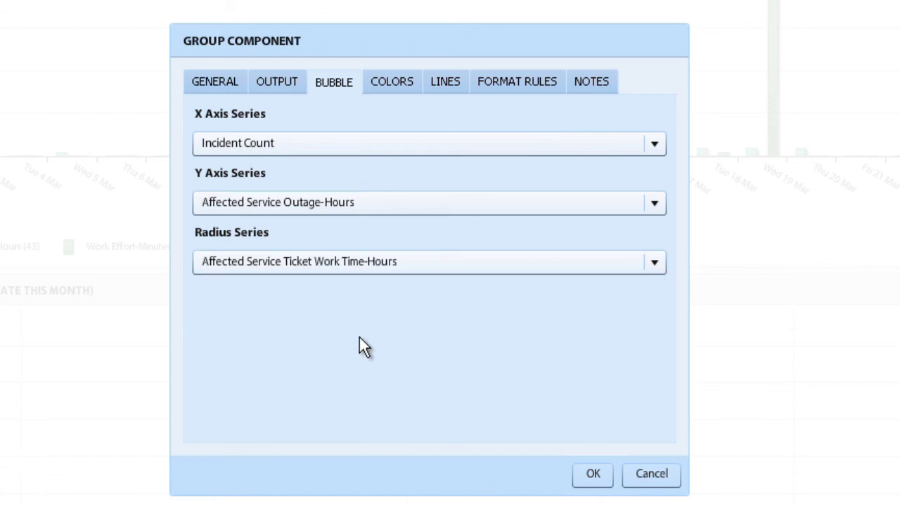
left_click(590, 477)
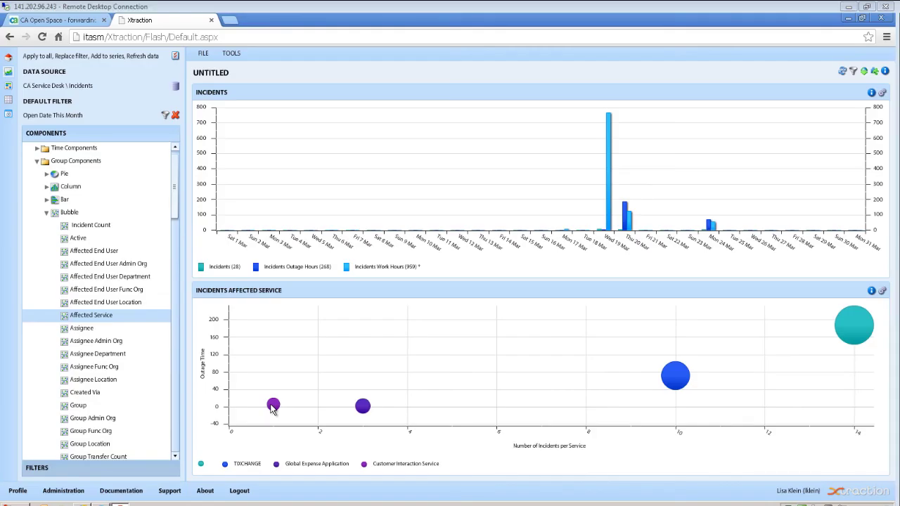
Filter the dashboard components by the Customer Interaction Service bubble, replacing the existing filter
left_click(273, 407)
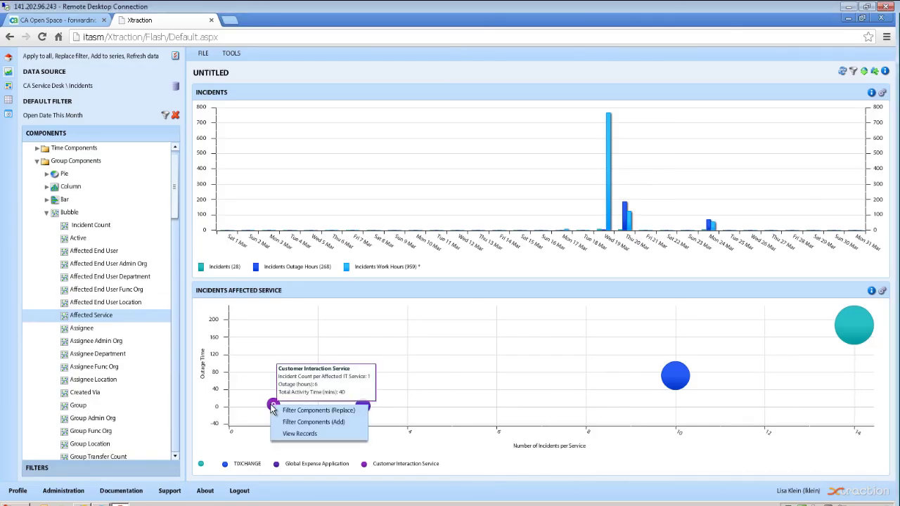
left_click(383, 415)
right_click(279, 408)
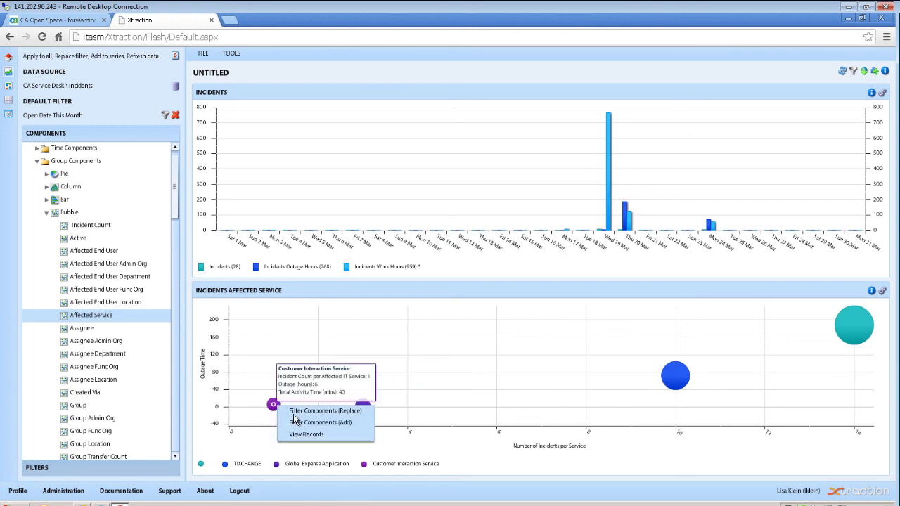
left_click(299, 414)
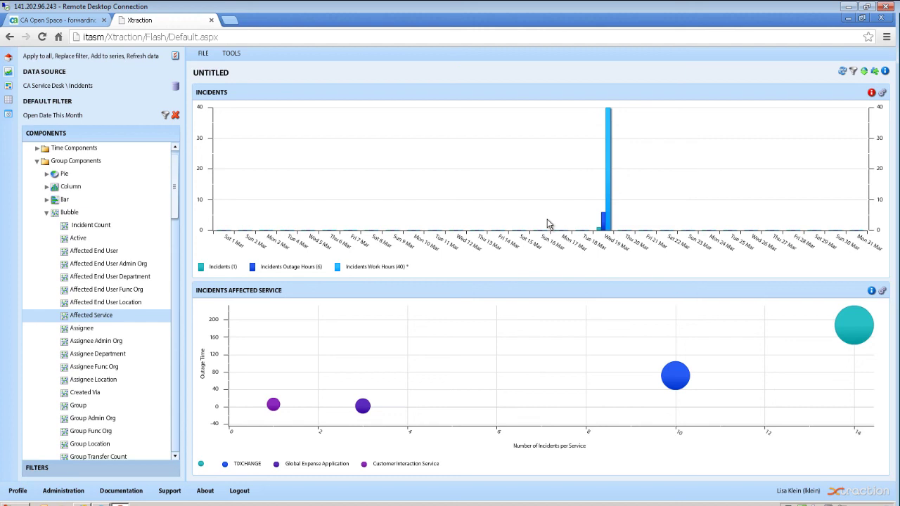
View the incident records behind the Wed 19 Mar Incidents column, and return to the dashboard
mouse_move(609, 203)
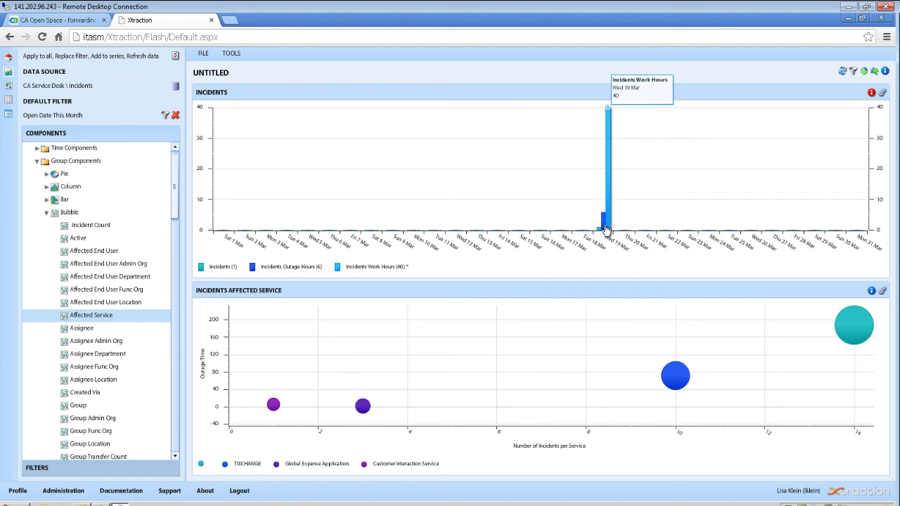
right_click(600, 232)
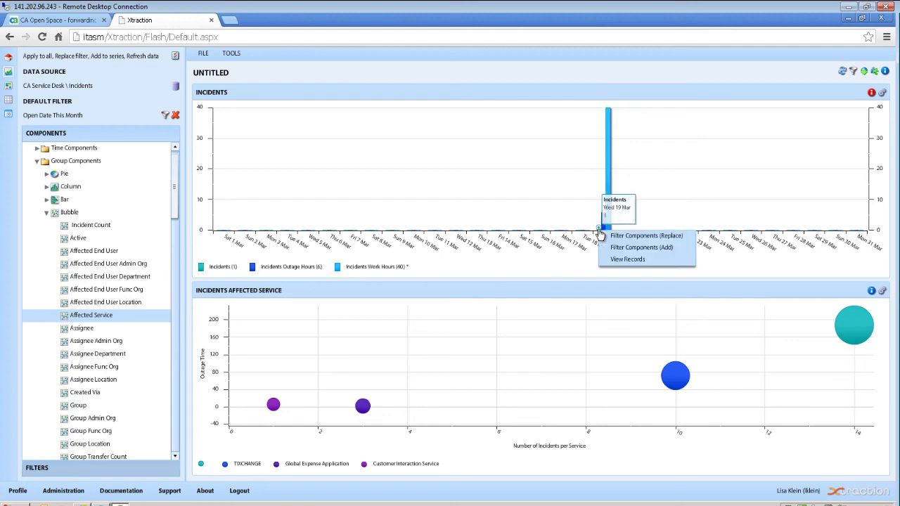
left_click(626, 259)
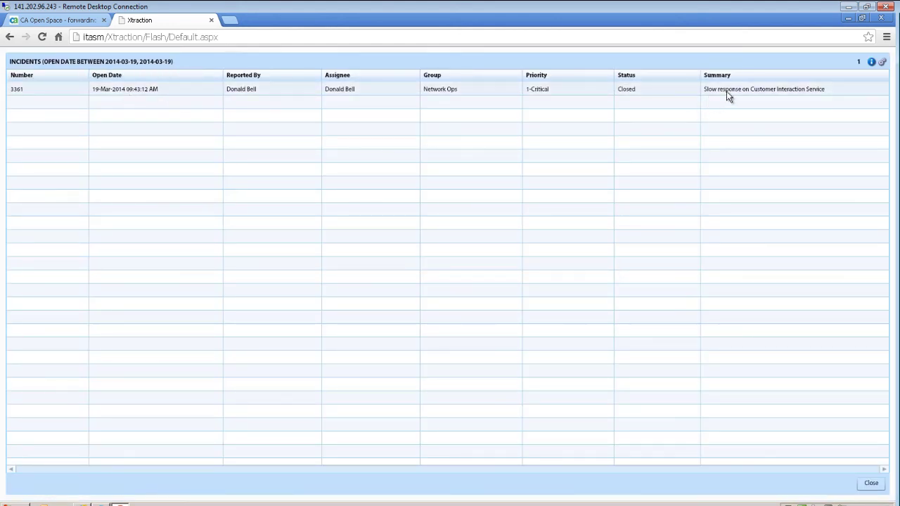
left_click(820, 488)
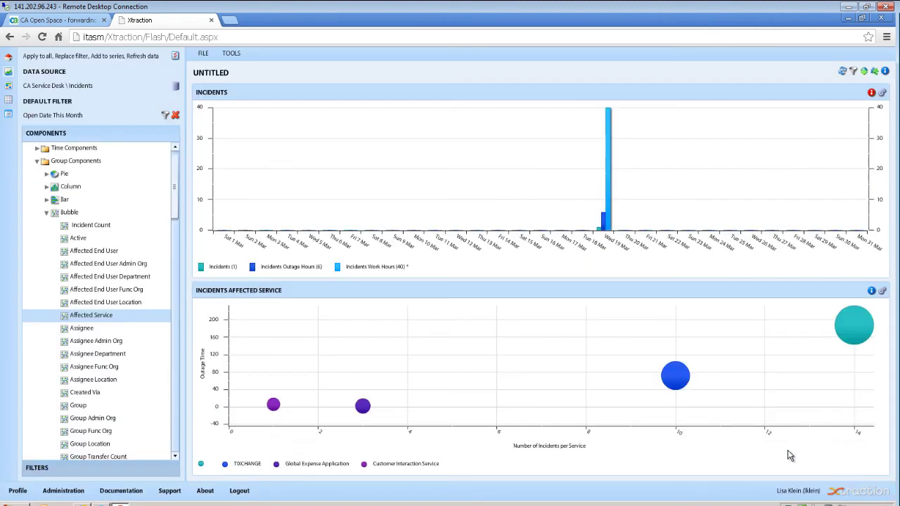
Add the TIXCHANGE service bubble to the dashboard's component filter
mouse_move(683, 382)
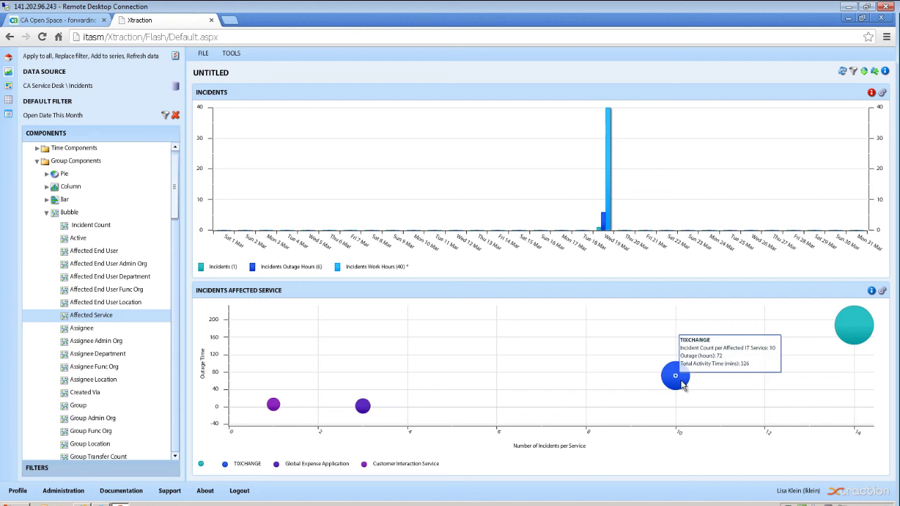
left_click(681, 381)
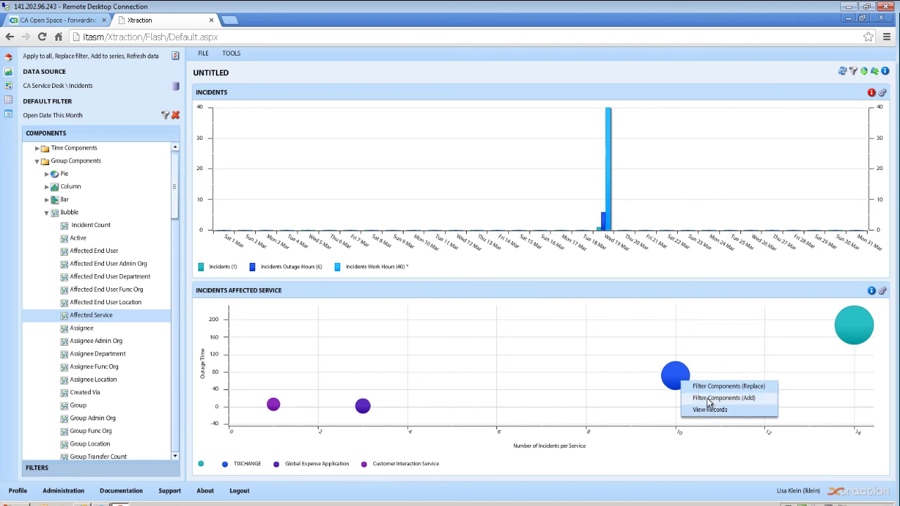
left_click(707, 399)
View the incident records behind the TIXCHANGE bubble
mouse_move(681, 380)
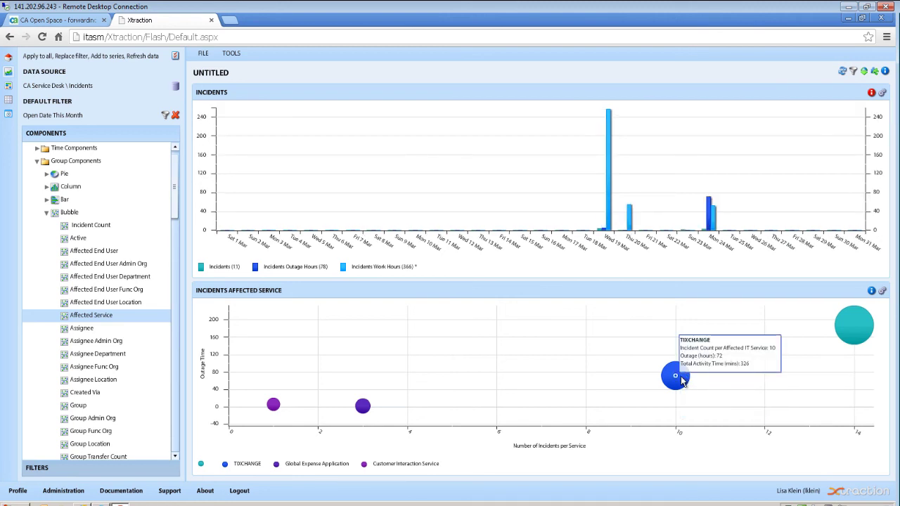
right_click(680, 380)
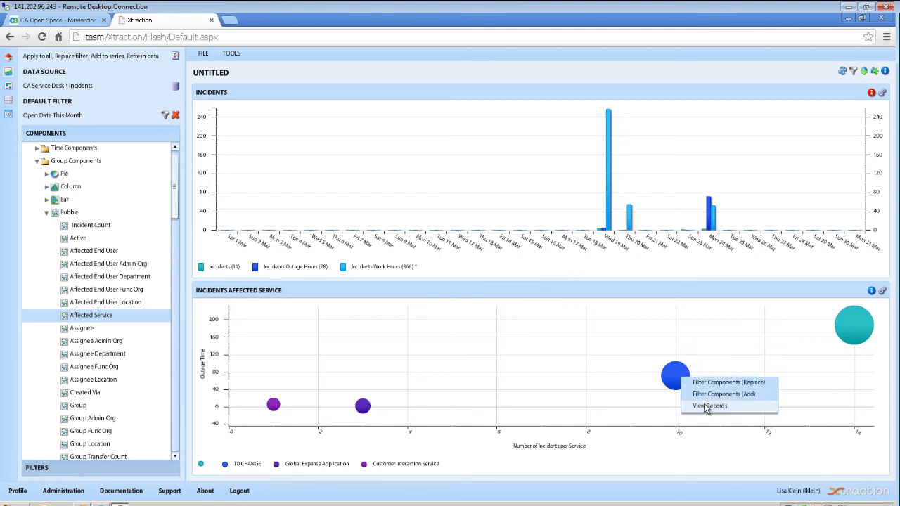